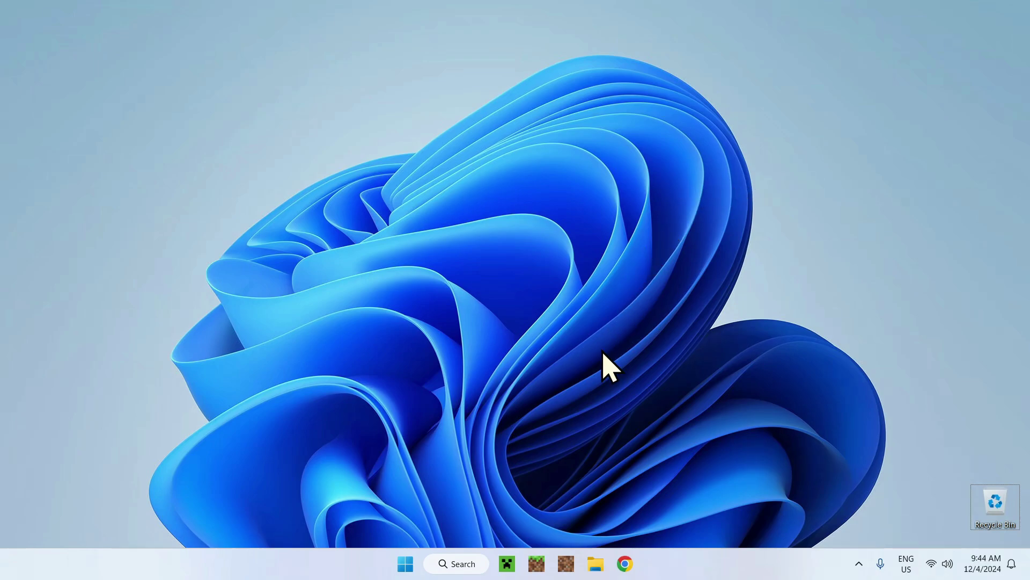
# Open Chrome, dismiss the online-threat protection notice and search Google for "Xray Ultimate".
pyautogui.click(625, 564)
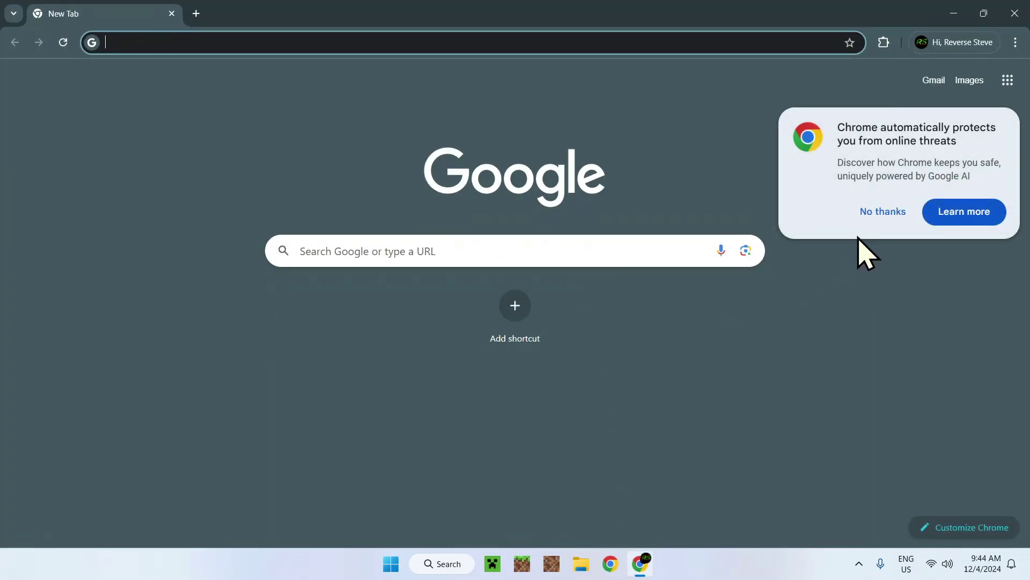
pyautogui.click(865, 221)
pyautogui.click(646, 250)
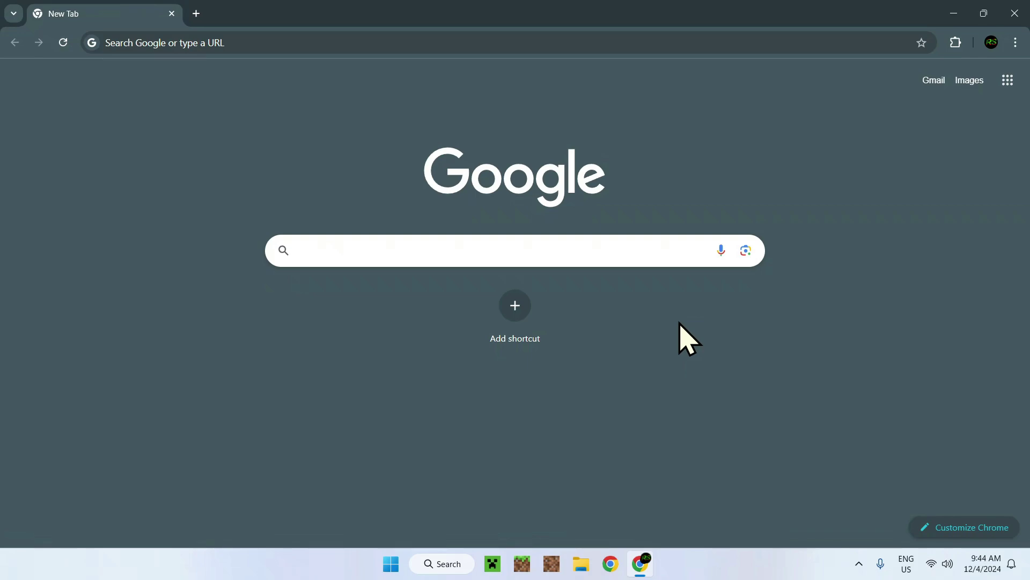
pyautogui.write('Xray')
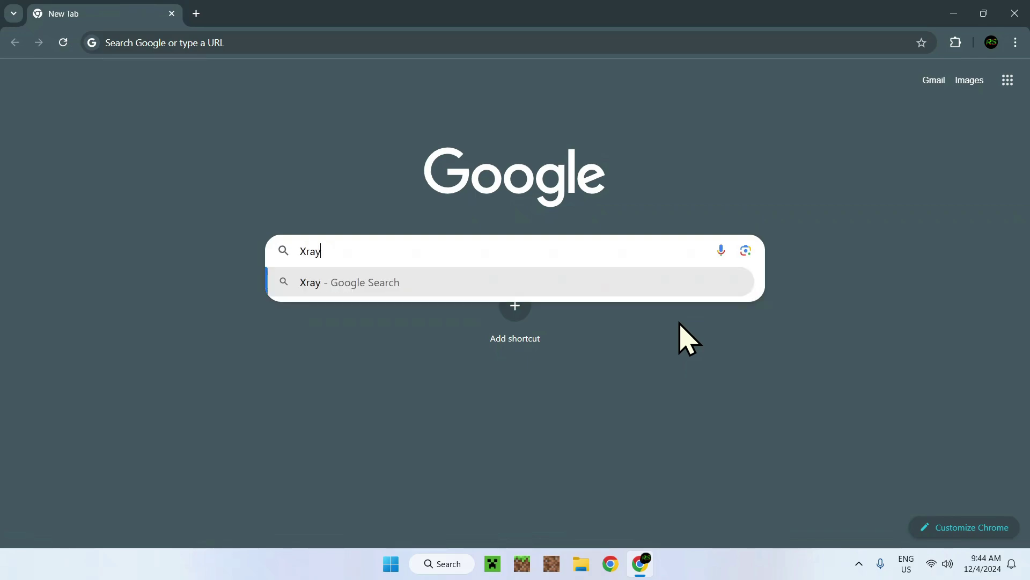
pyautogui.write(' Ultimate')
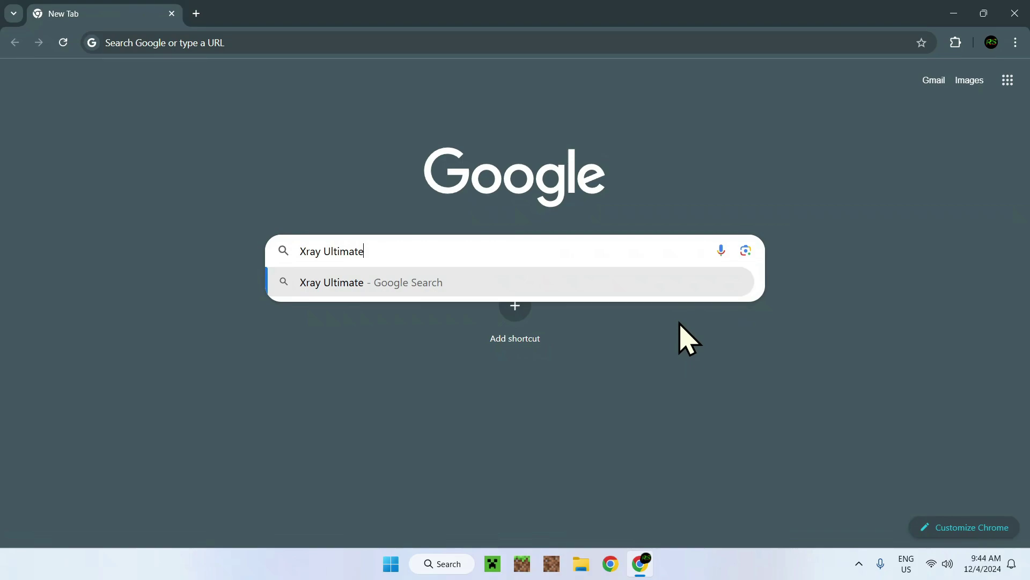
pyautogui.press('Return')
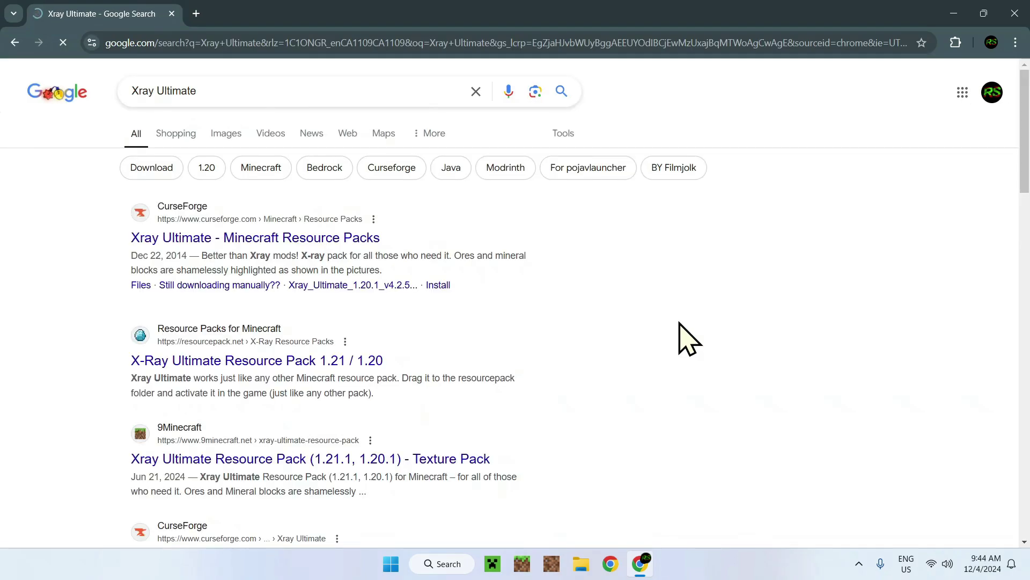
# Open the CurseForge result for Xray Ultimate and download the resource pack.
pyautogui.click(226, 240)
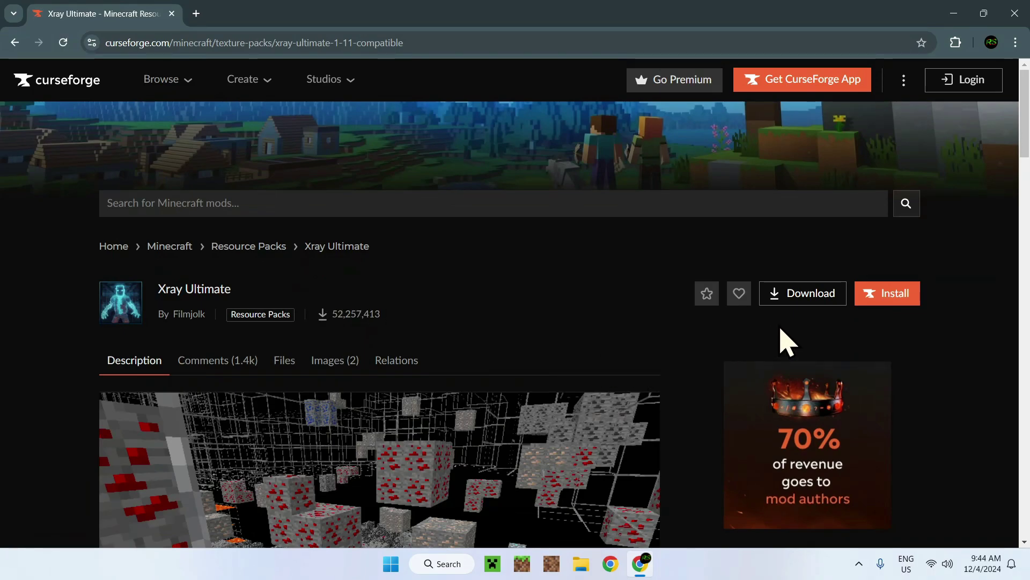
pyautogui.click(803, 316)
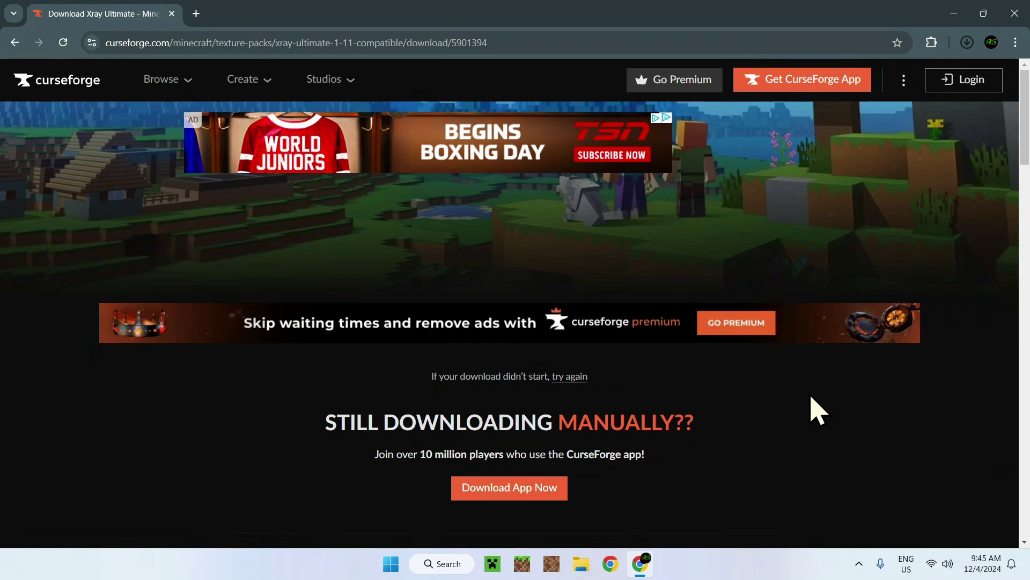
pyautogui.moveTo(803, 92)
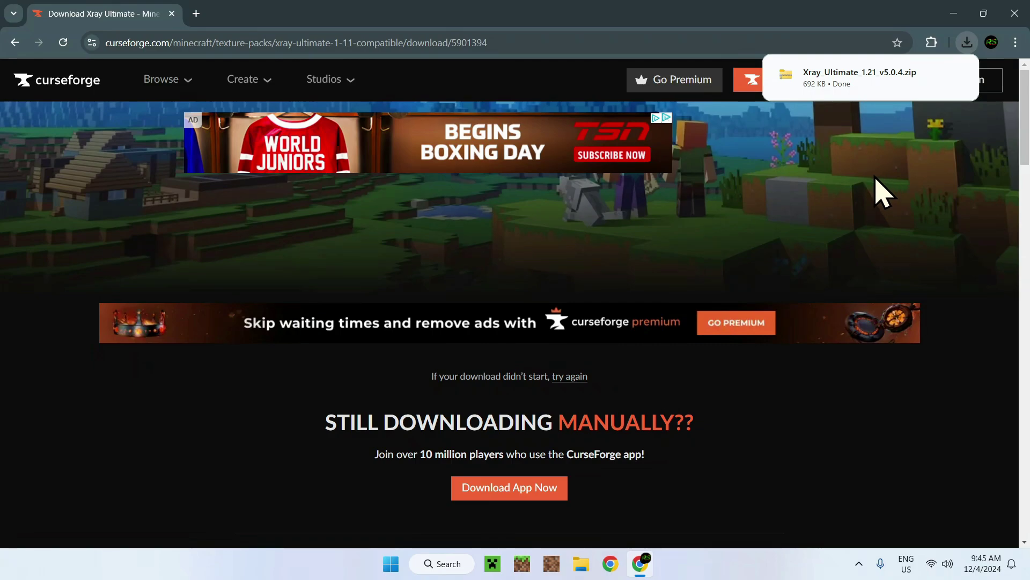
# Search Google for "Iris Shaders" in a new browser tab.
pyautogui.click(198, 15)
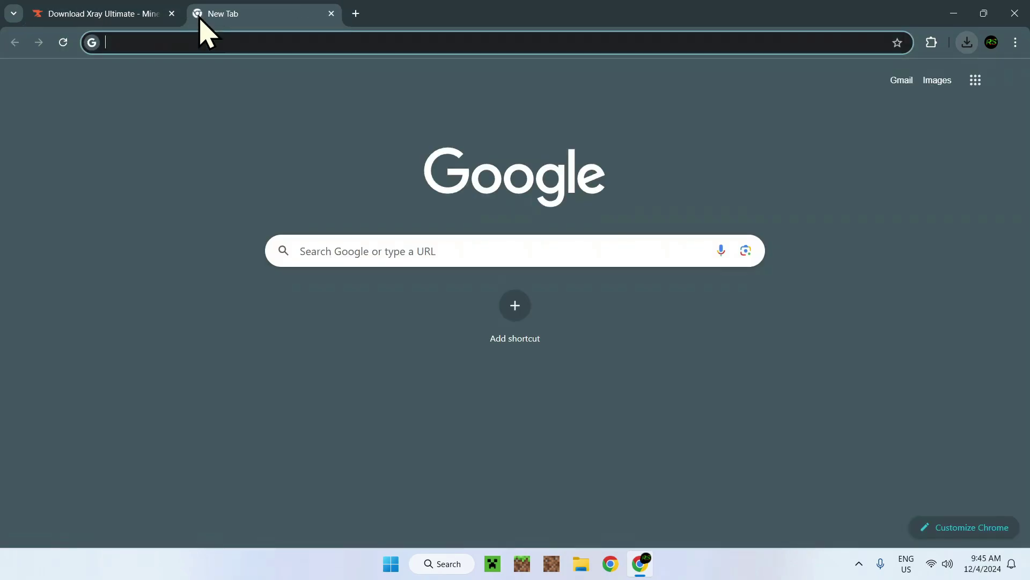
pyautogui.click(369, 249)
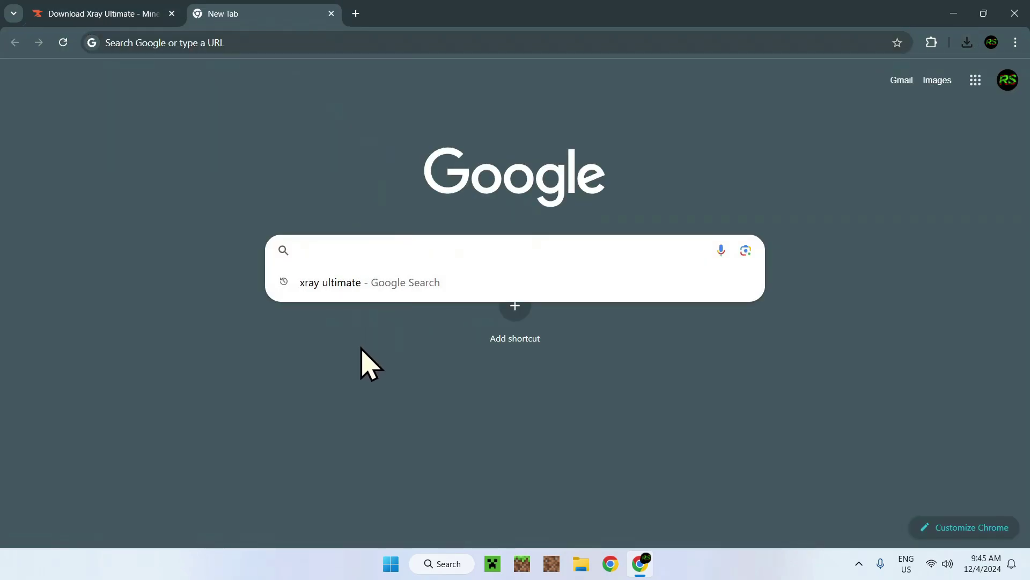
pyautogui.write('Iris Shaders')
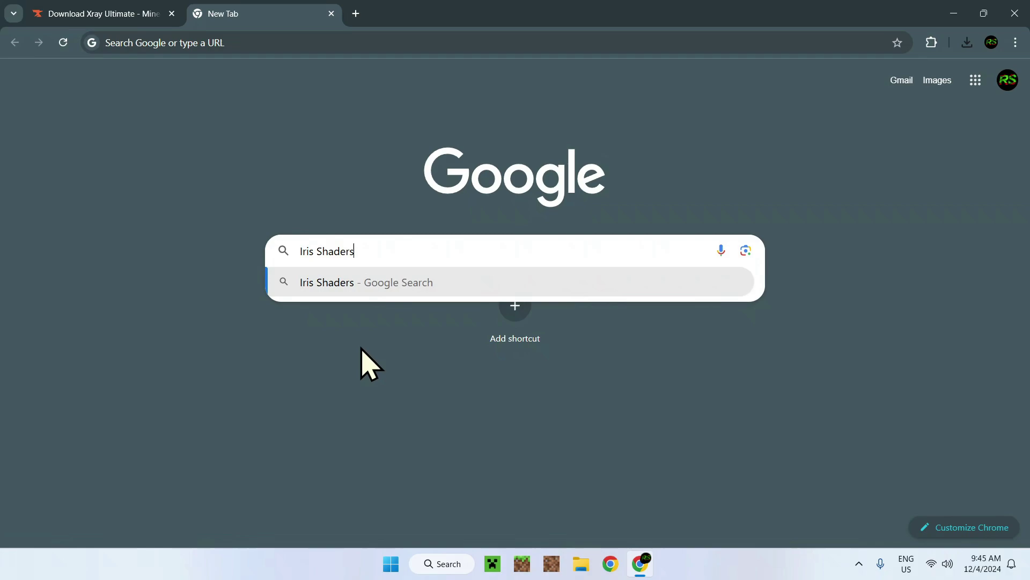
pyautogui.press('Return')
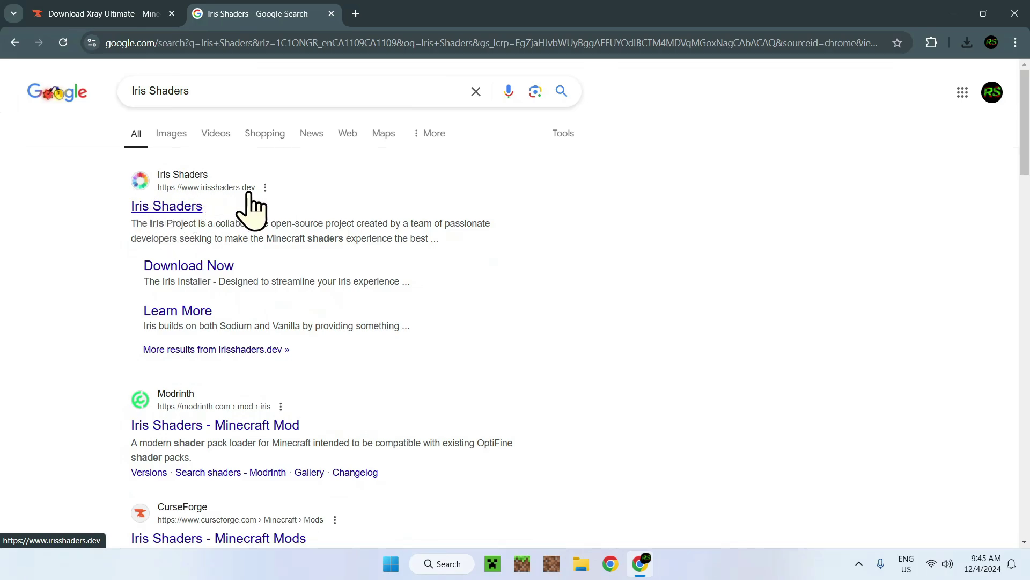
# Open the official irisshaders.dev site and download the Iris installer as a universal JAR.
pyautogui.click(162, 211)
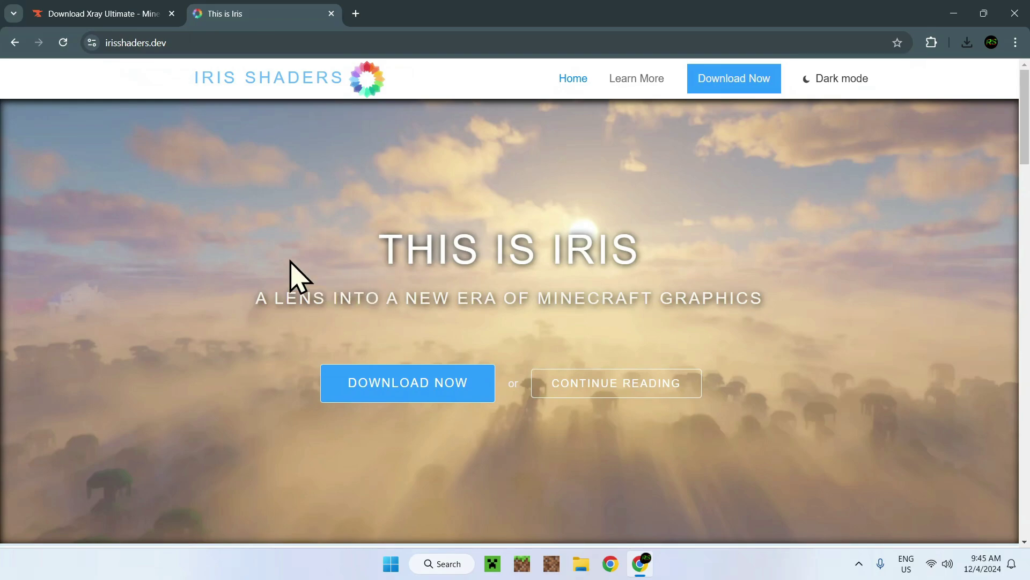
pyautogui.click(403, 390)
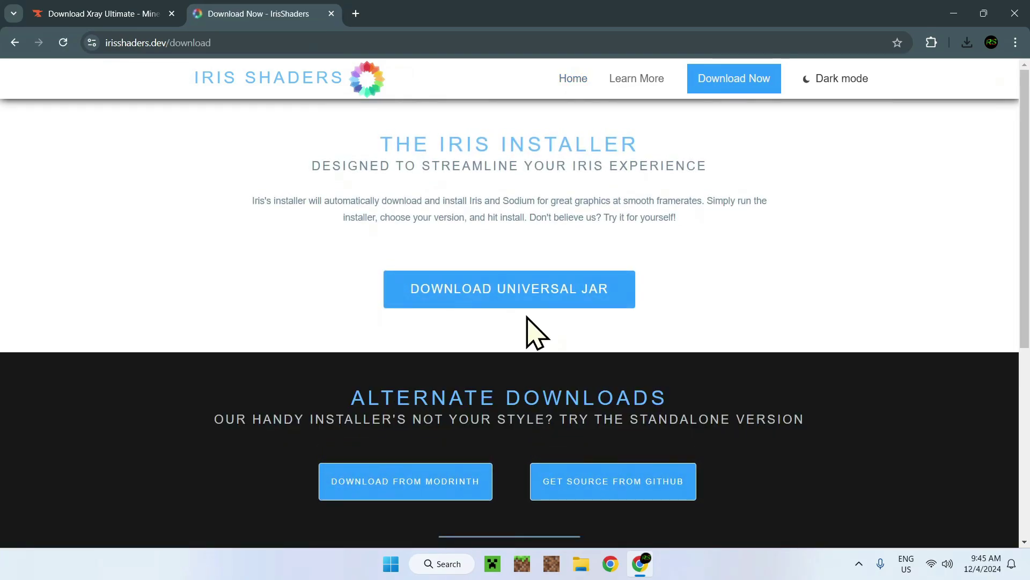
pyautogui.click(504, 300)
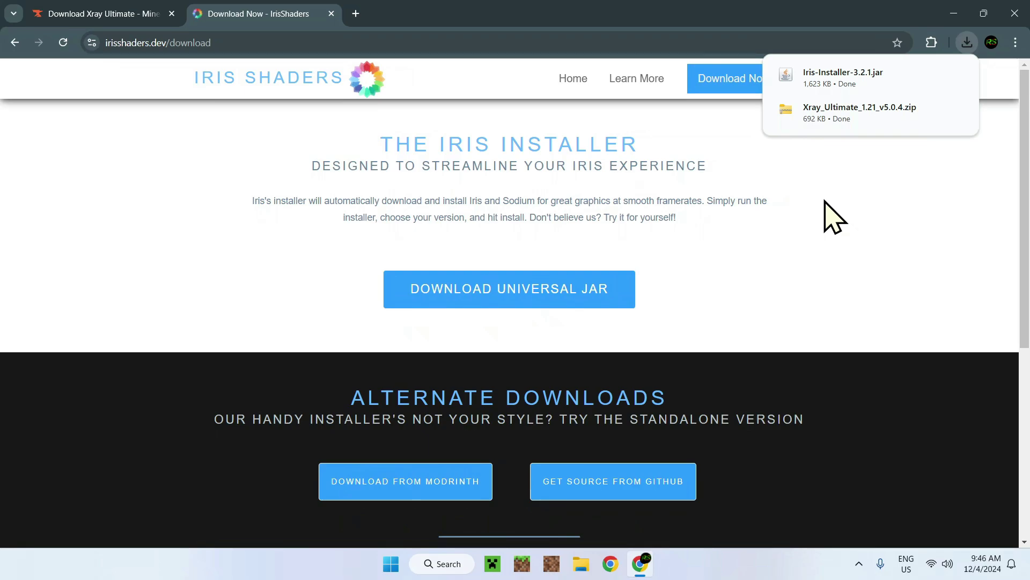
# Search Google for "BlendyCat Fullbright" in another new tab.
pyautogui.click(356, 13)
pyautogui.click(457, 242)
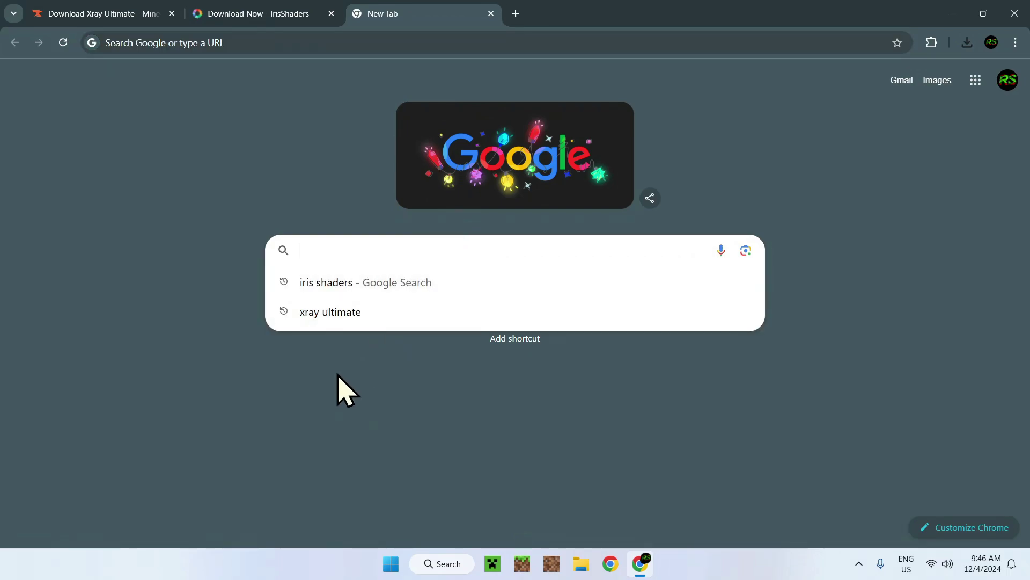
pyautogui.write('Ble')
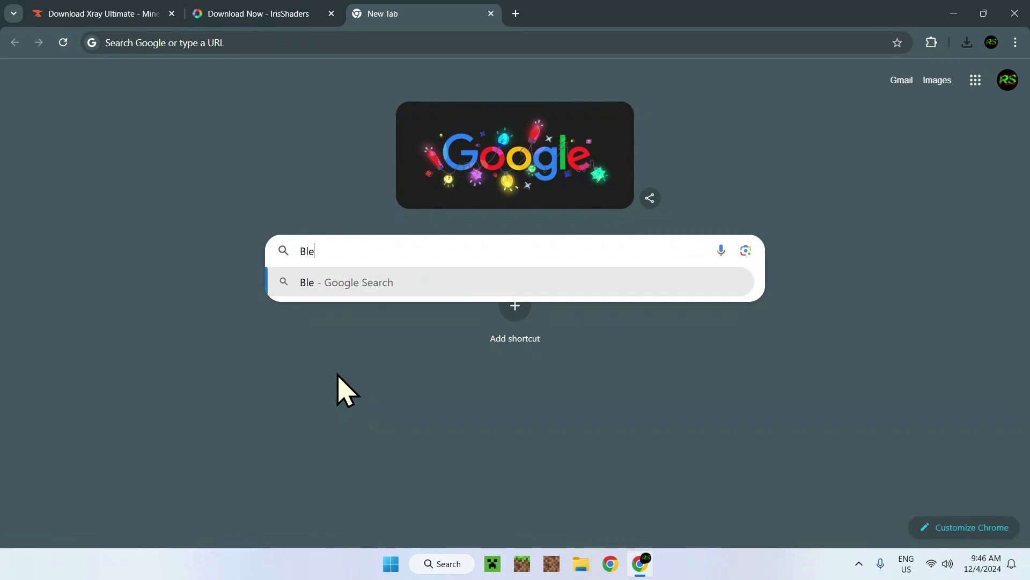
pyautogui.write('ndyCat Fu')
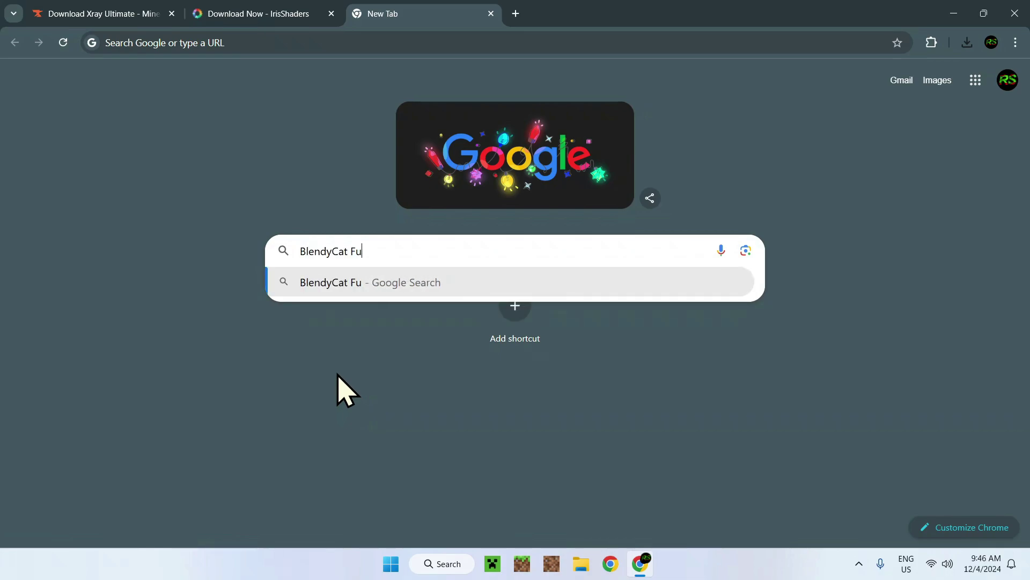
pyautogui.write('llbruight')
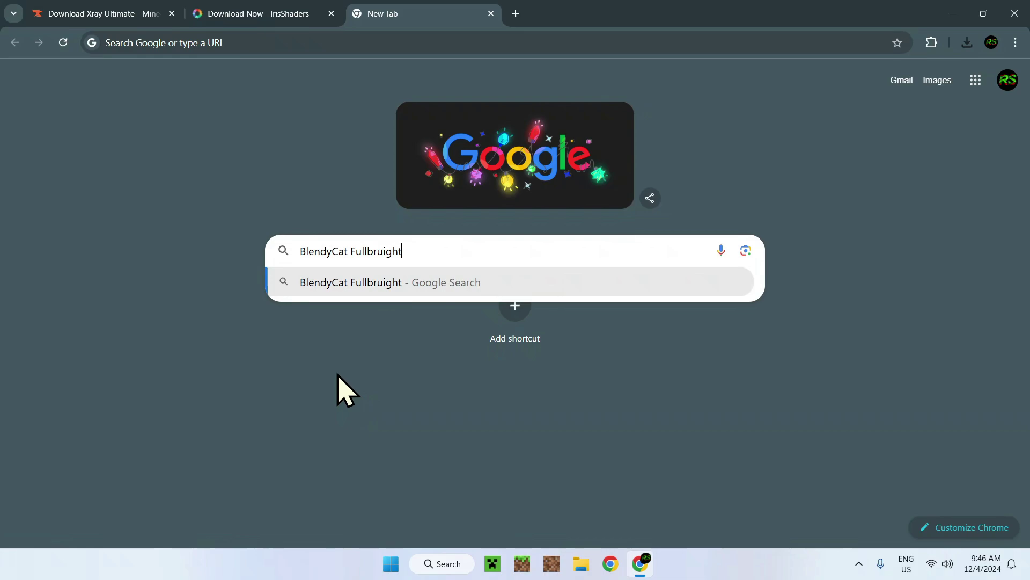
pyautogui.press('BackSpace')
pyautogui.press('BackSpace')
pyautogui.press('BackSpace')
pyautogui.press('BackSpace')
pyautogui.press('BackSpace')
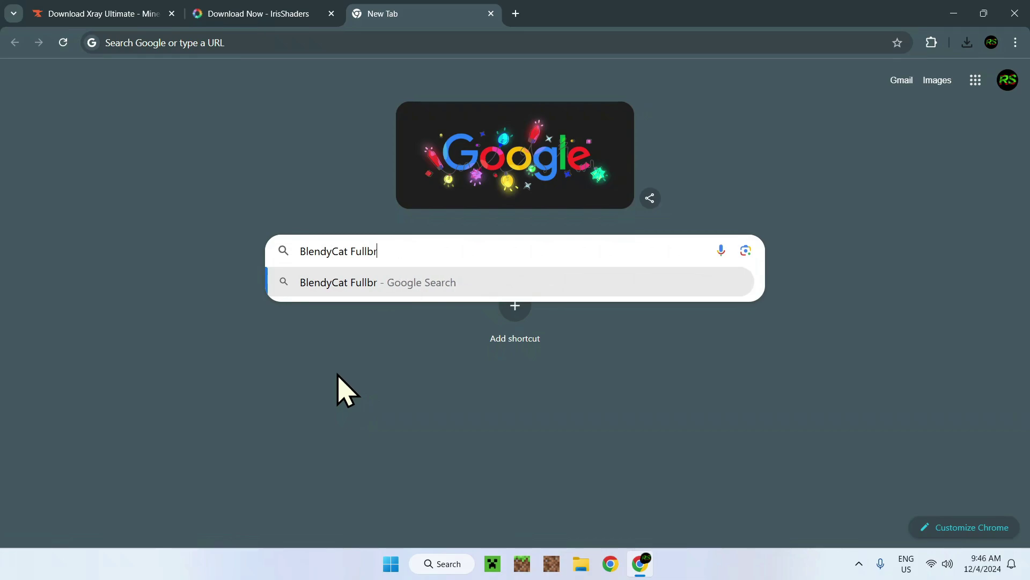
pyautogui.write('ight')
pyautogui.press('Return')
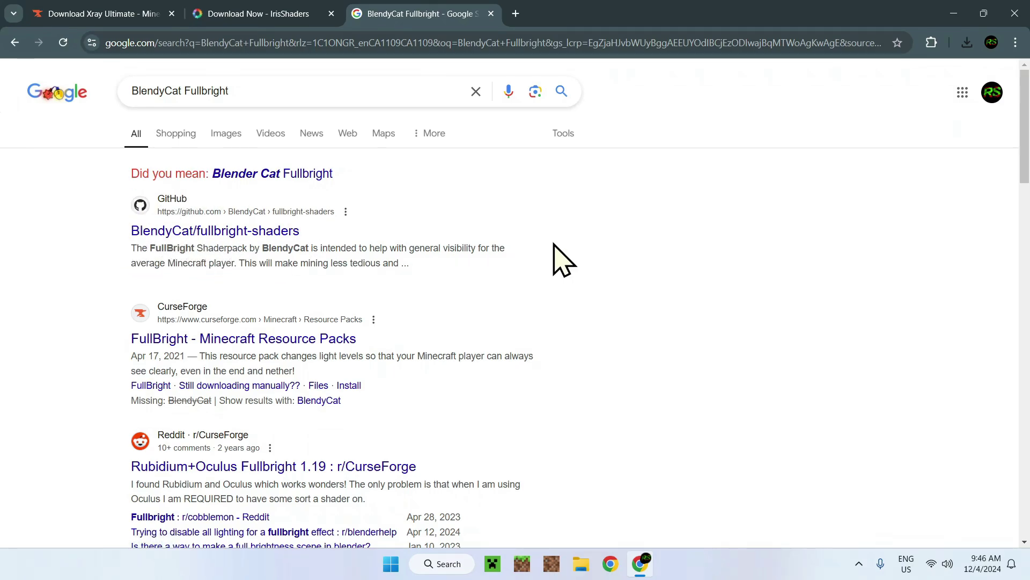
# Download the BlendyCat/fullbright-shaders repository from GitHub as a ZIP and check it in the recent download history.
pyautogui.click(208, 232)
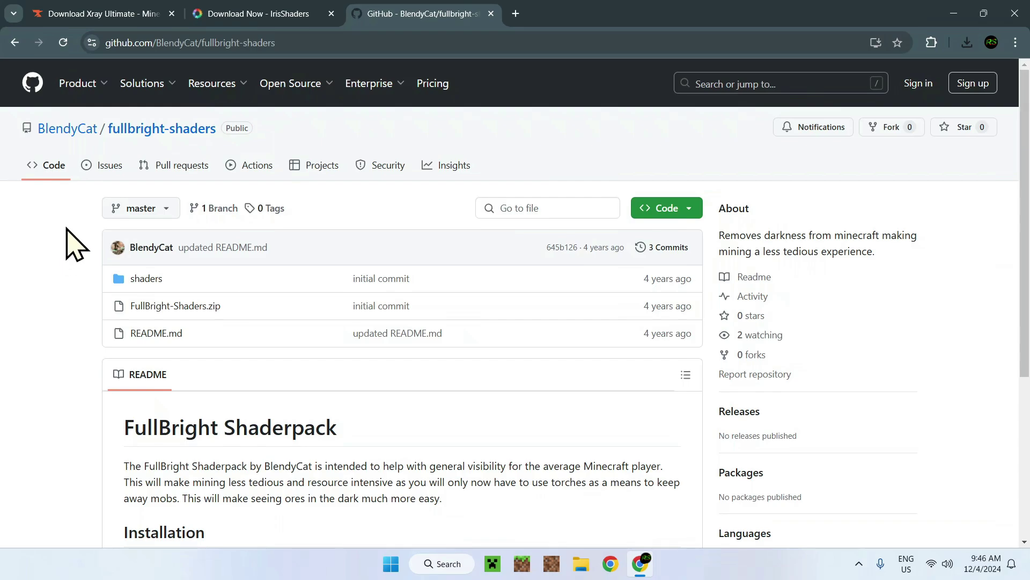
pyautogui.click(664, 215)
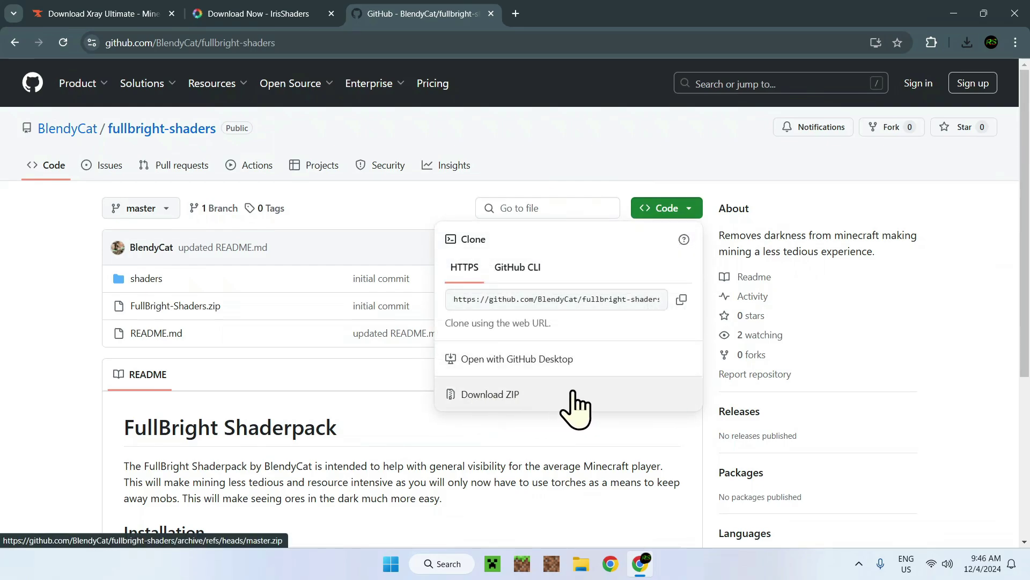
pyautogui.click(572, 395)
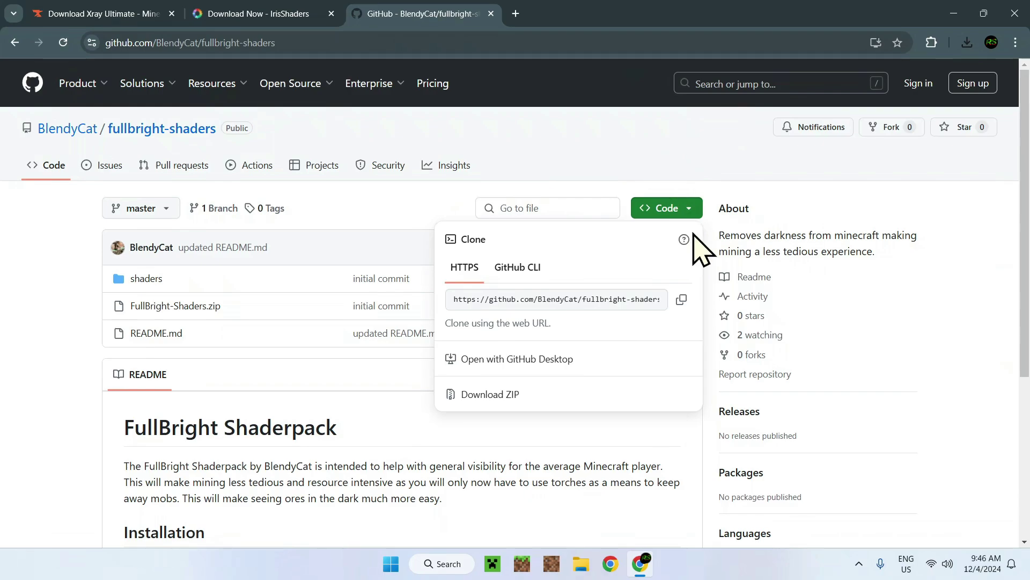
pyautogui.click(655, 135)
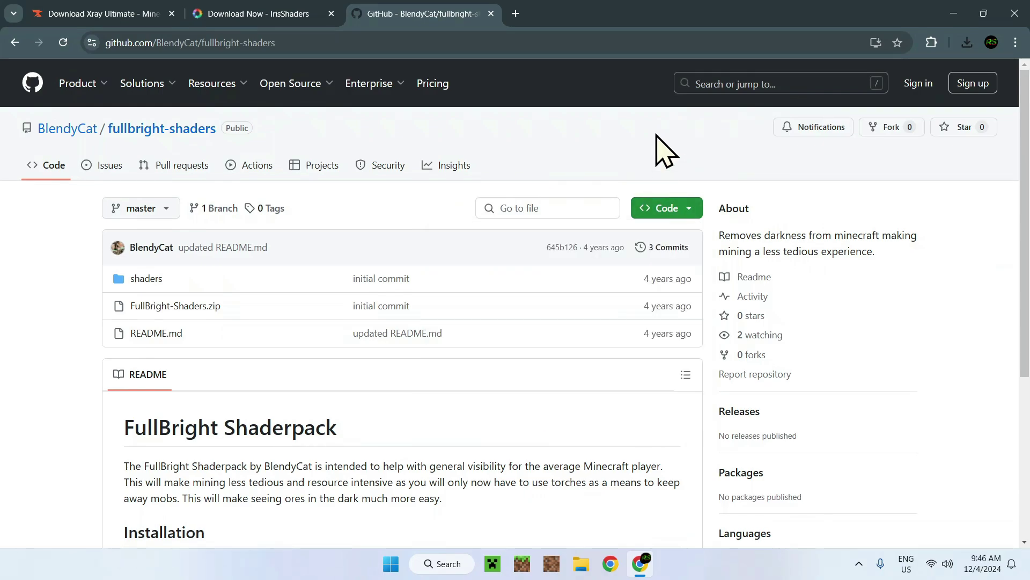
pyautogui.click(967, 42)
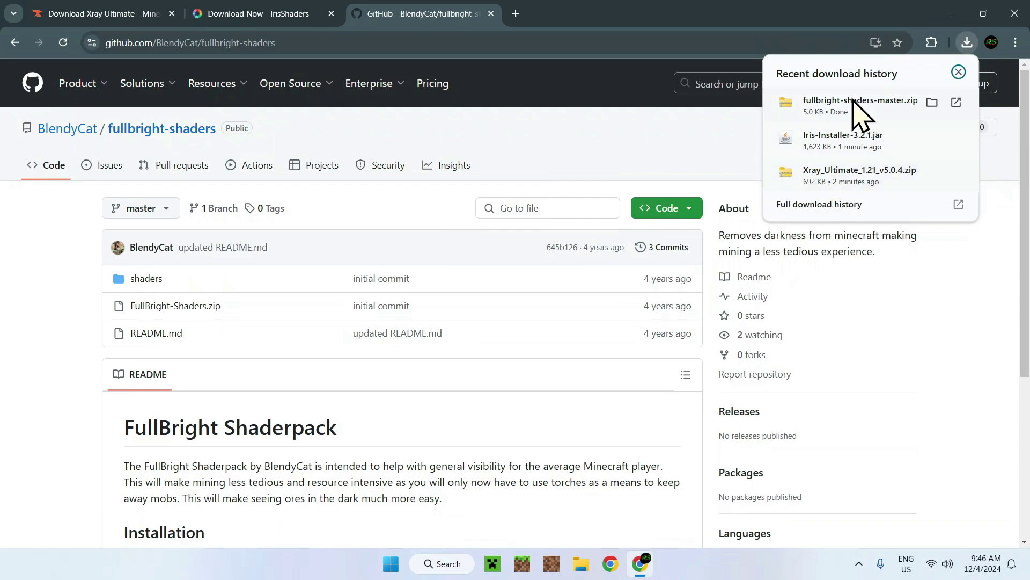
pyautogui.click(644, 137)
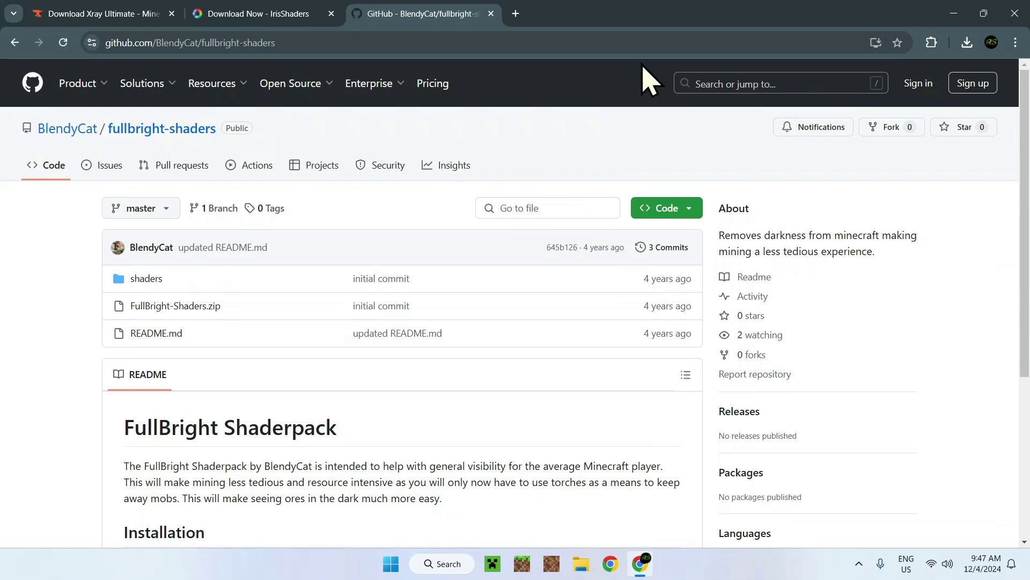
# Close the browser and open the Downloads folder in File Explorer.
pyautogui.click(1013, 14)
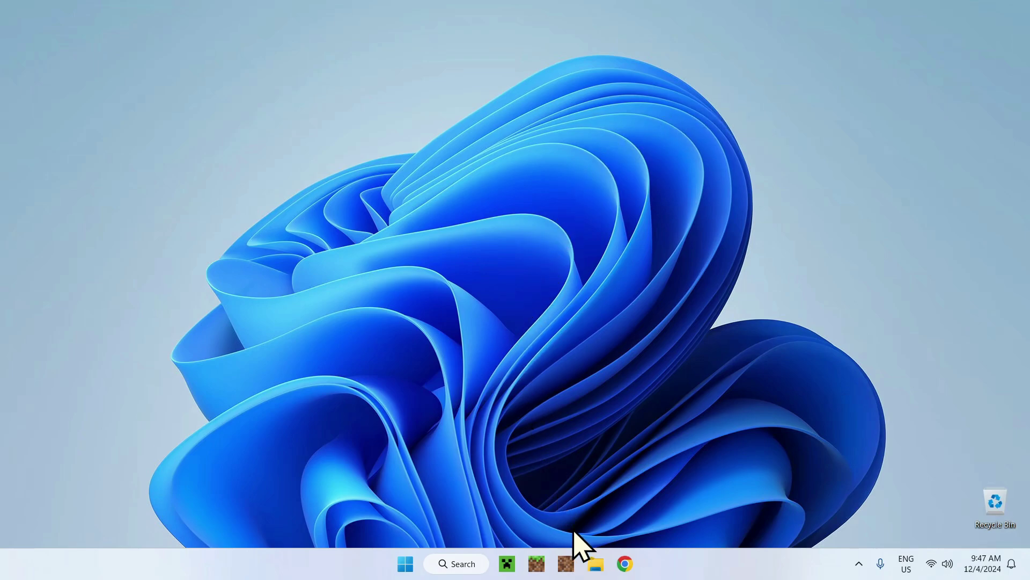
pyautogui.click(595, 563)
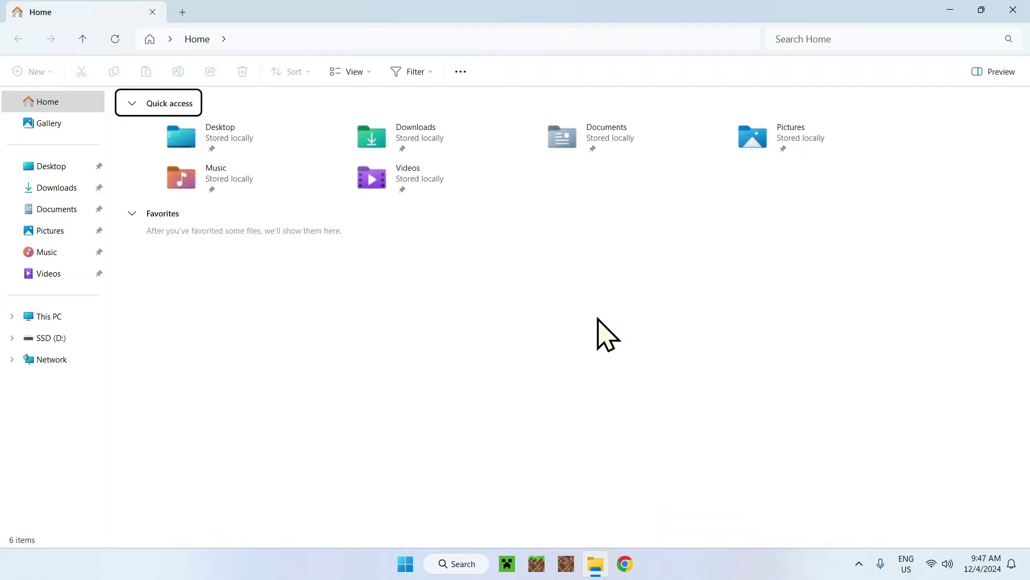
pyautogui.click(48, 189)
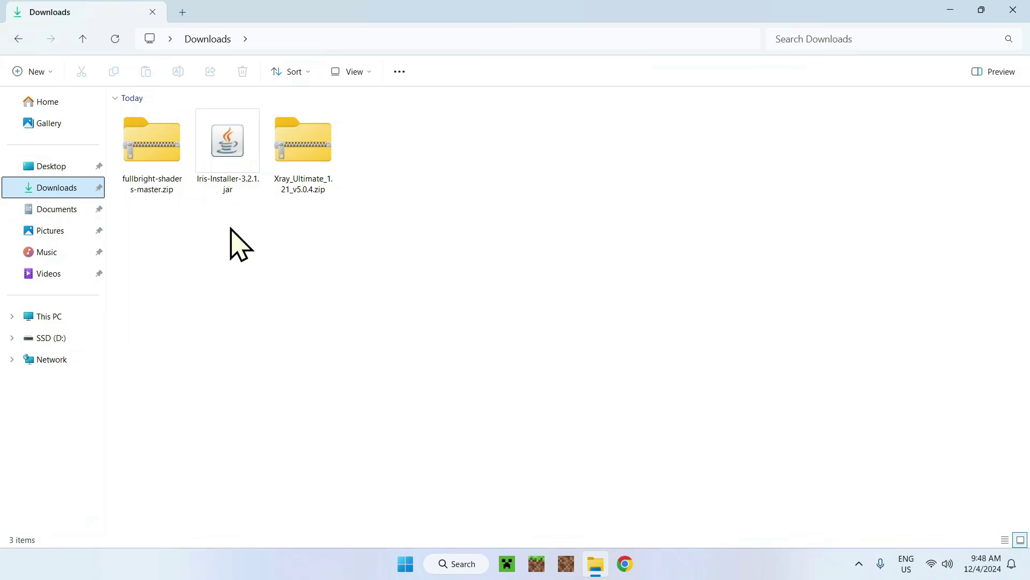
# Look up "Java for windows" in Chrome, view the java.com download page after accepting all cookies, and close the browser.
pyautogui.click(624, 563)
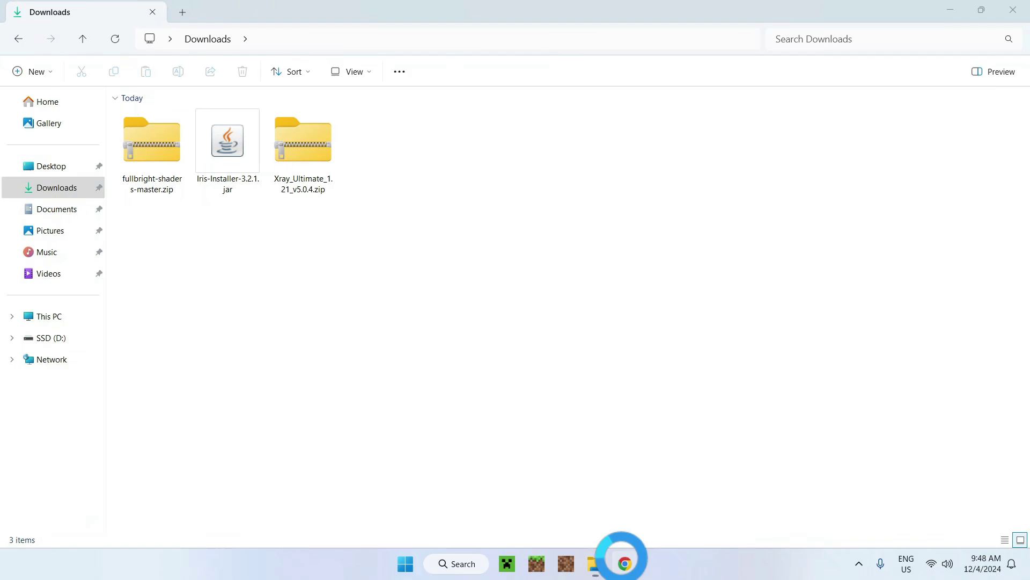
pyautogui.write('Java')
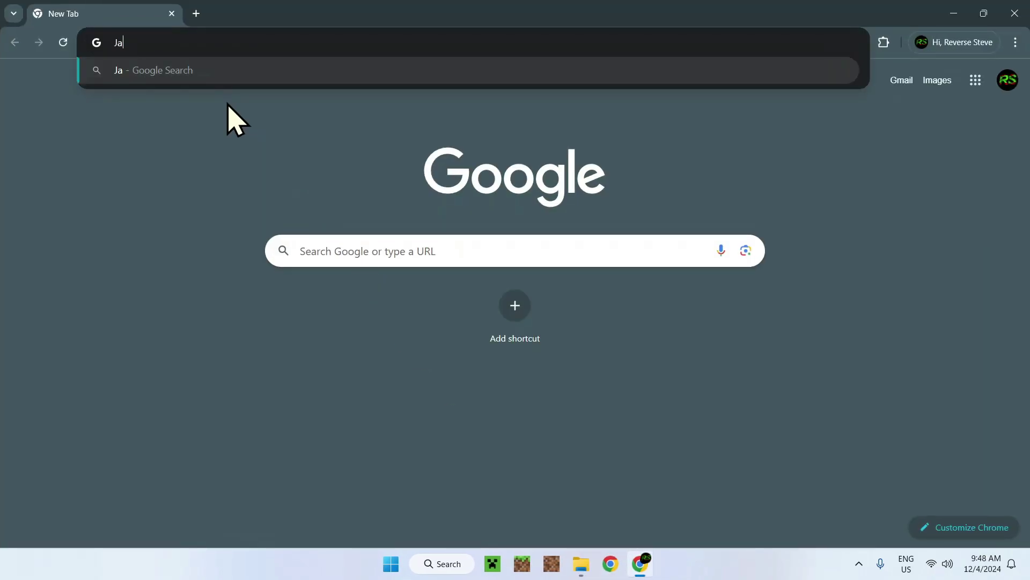
pyautogui.write(' for windows')
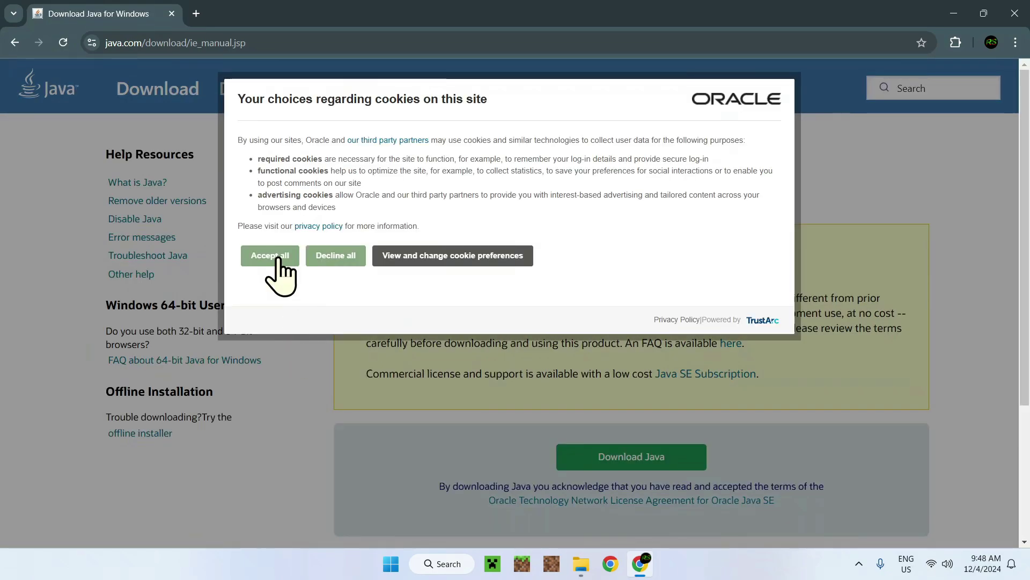
pyautogui.click(274, 260)
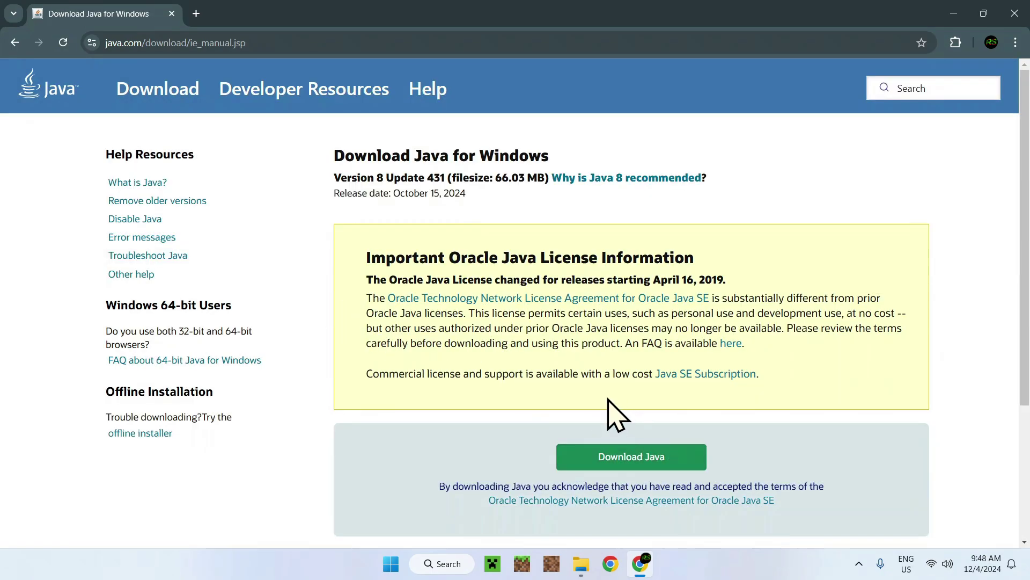
pyautogui.click(1014, 13)
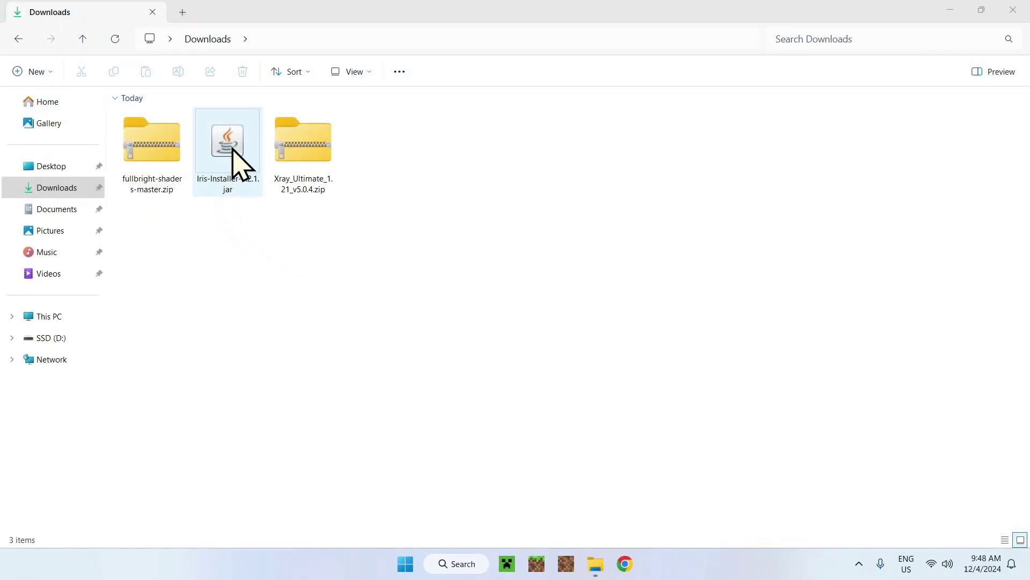
# Run Iris-Installer-3.2.1.jar to install Iris Only for game version 1.21.4, then close the installer and the Downloads window.
pyautogui.click(230, 164)
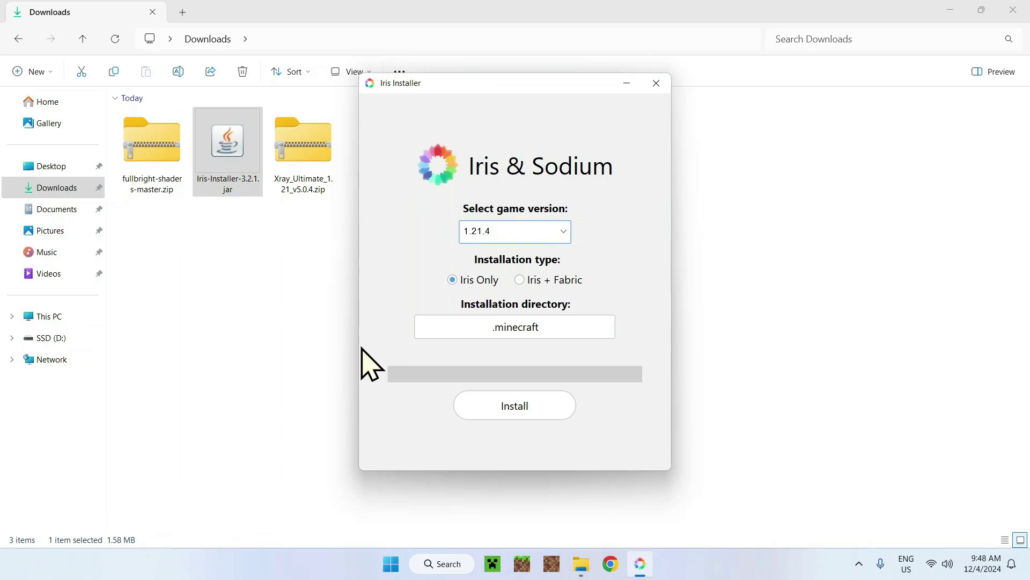
pyautogui.click(518, 415)
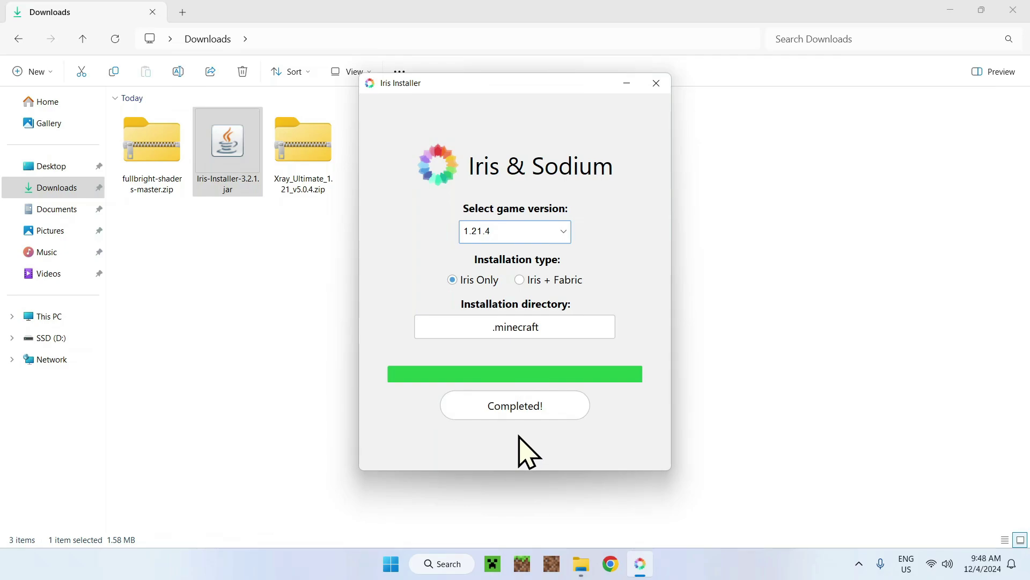
pyautogui.click(656, 83)
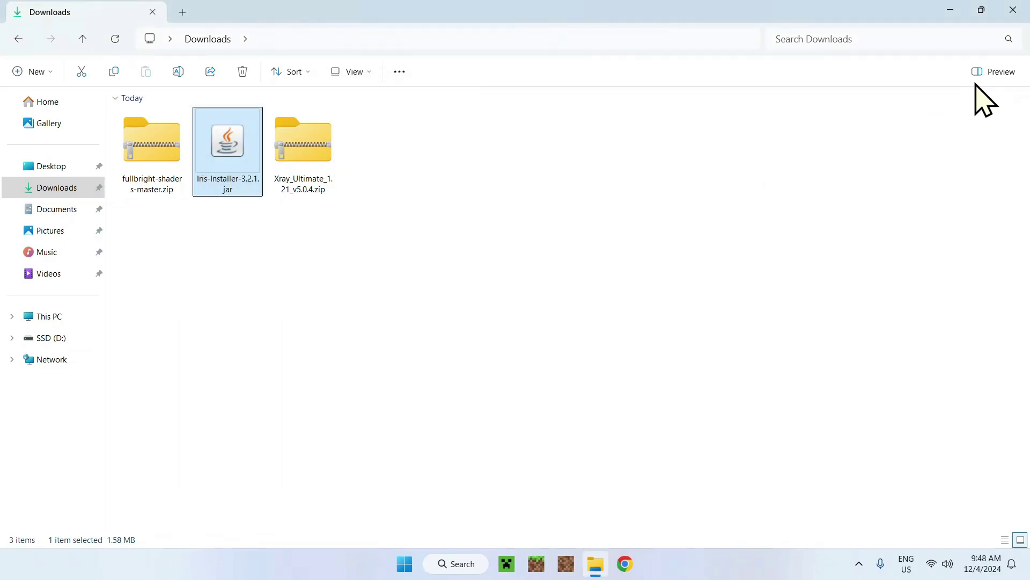
pyautogui.click(1013, 9)
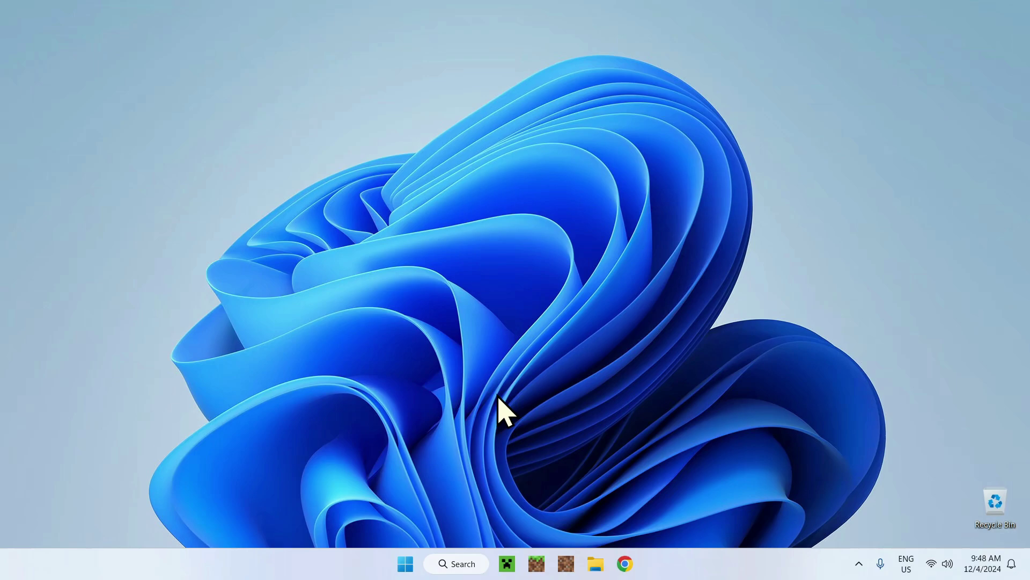
# Launch the Iris & Sodium for 1.21.4 installation from Minecraft Launcher in a maximized game window and load the first singleplayer world.
pyautogui.click(506, 561)
pyautogui.click(763, 353)
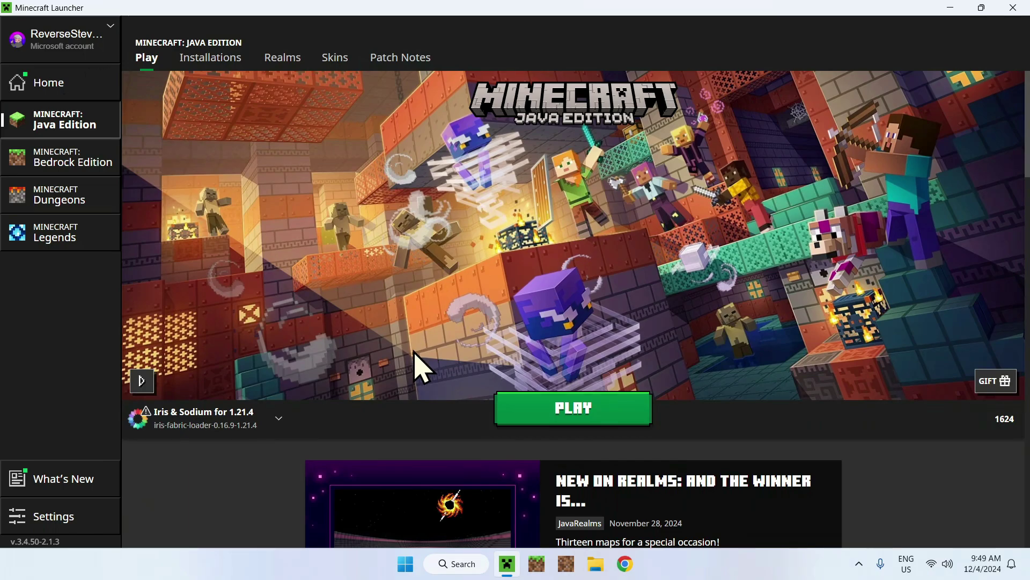
pyautogui.click(571, 417)
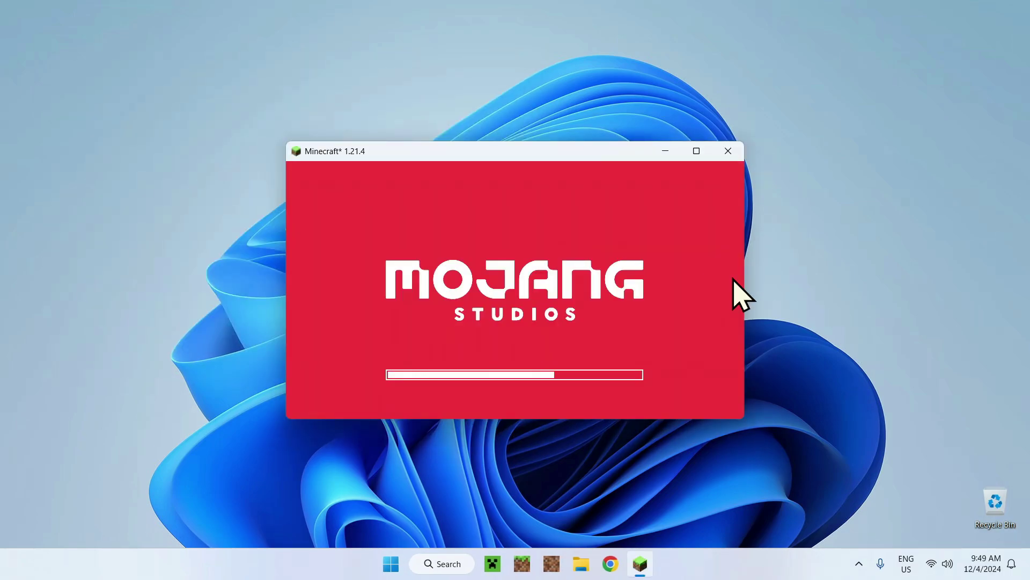
pyautogui.click(697, 151)
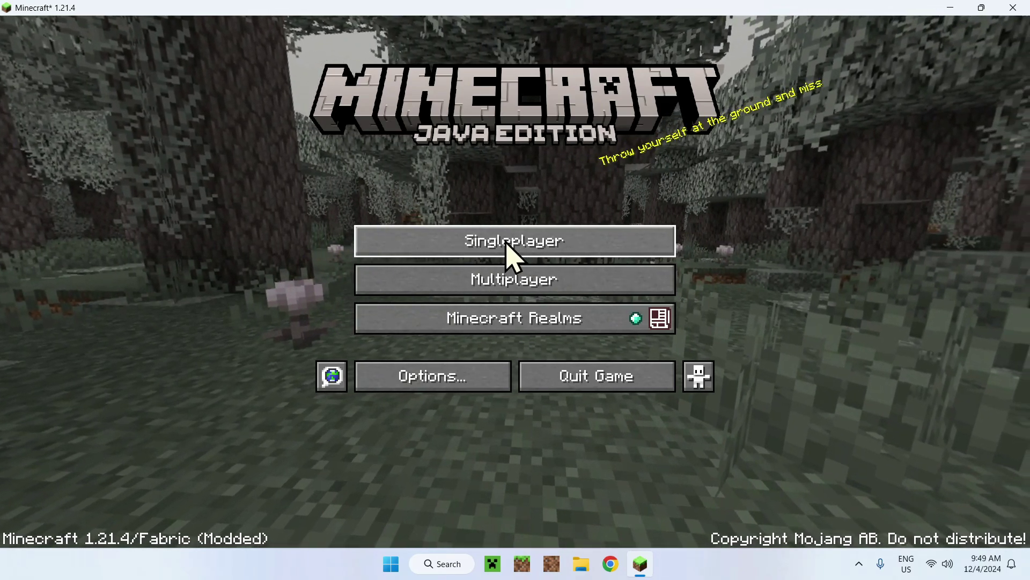
pyautogui.click(513, 248)
pyautogui.click(324, 188)
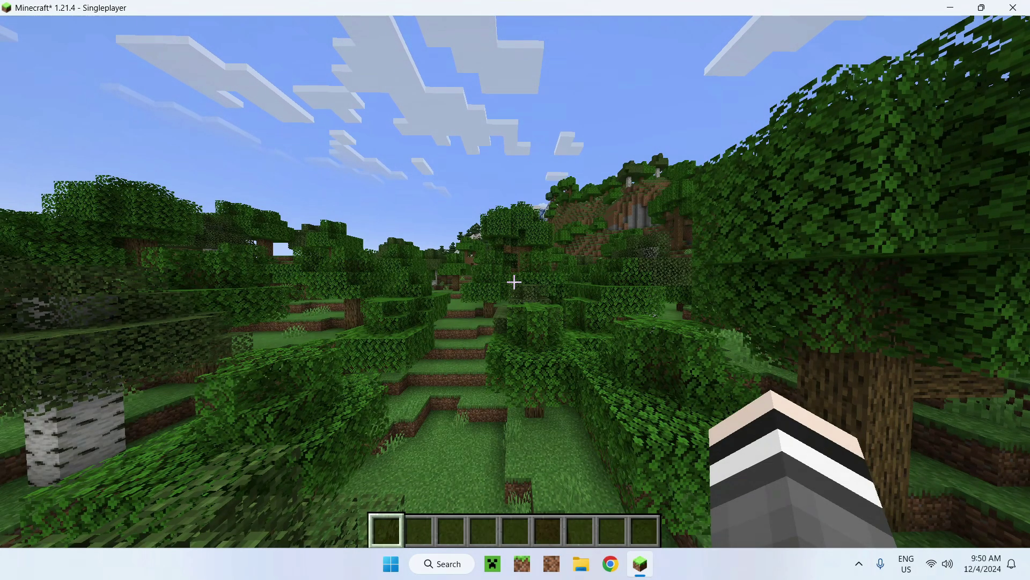
# Open the resource pack folder from the game's resource pack options.
pyautogui.press('Escape')
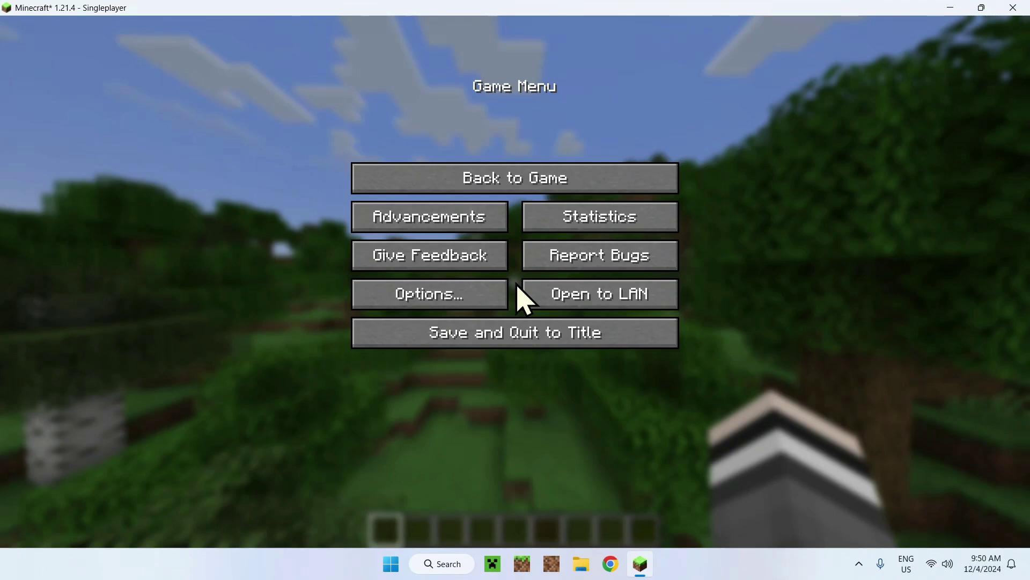
pyautogui.click(422, 298)
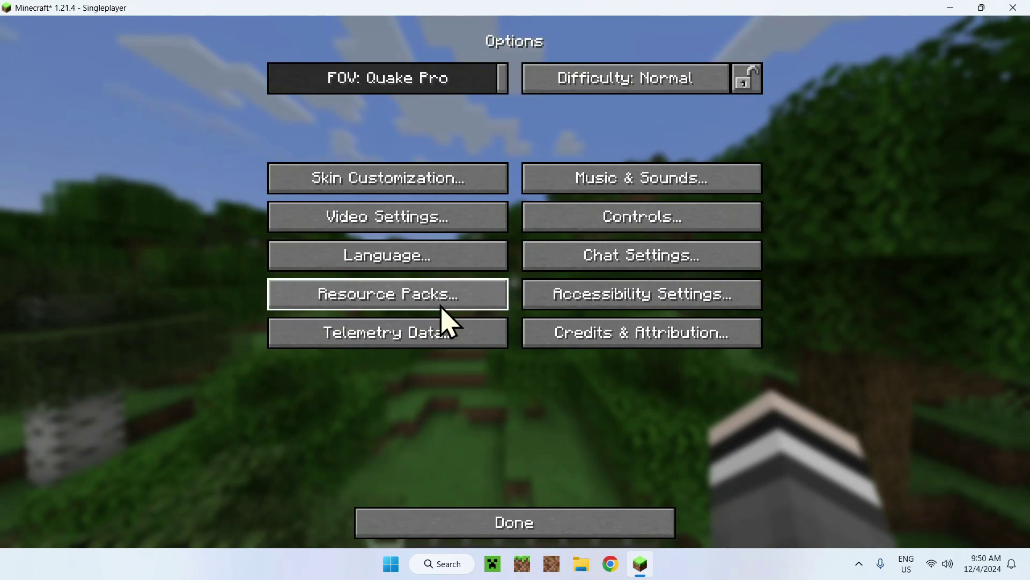
pyautogui.click(384, 298)
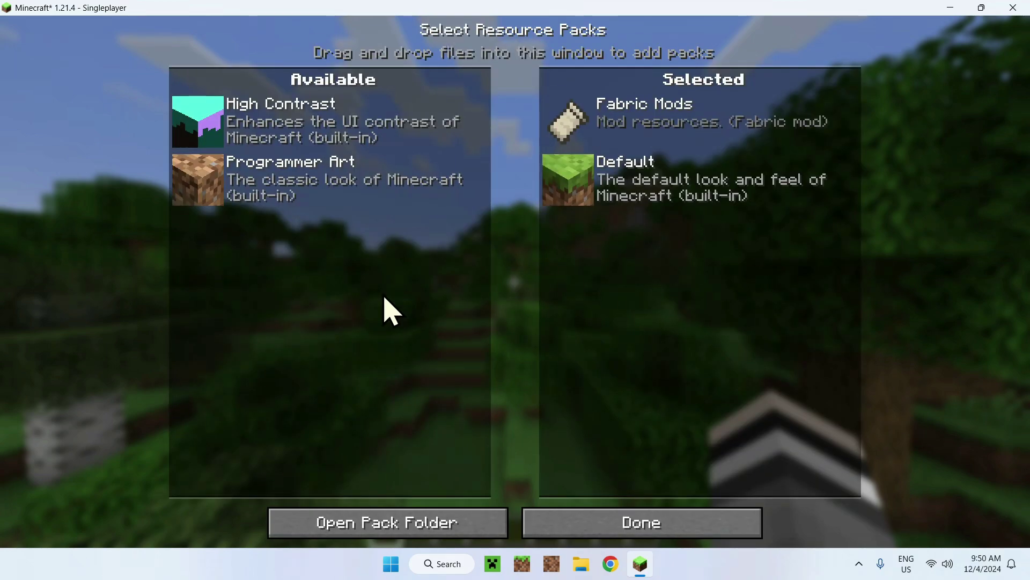
pyautogui.click(384, 524)
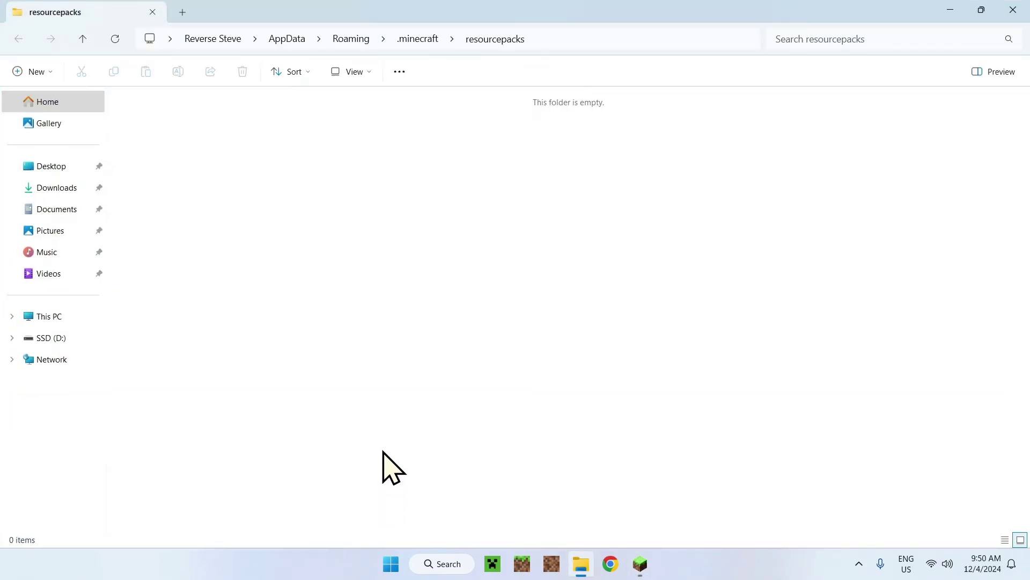
# Copy Xray_Ultimate_1.21_v5.0.4.zip from Downloads into the .minecraft resourcepacks folder.
pyautogui.click(48, 190)
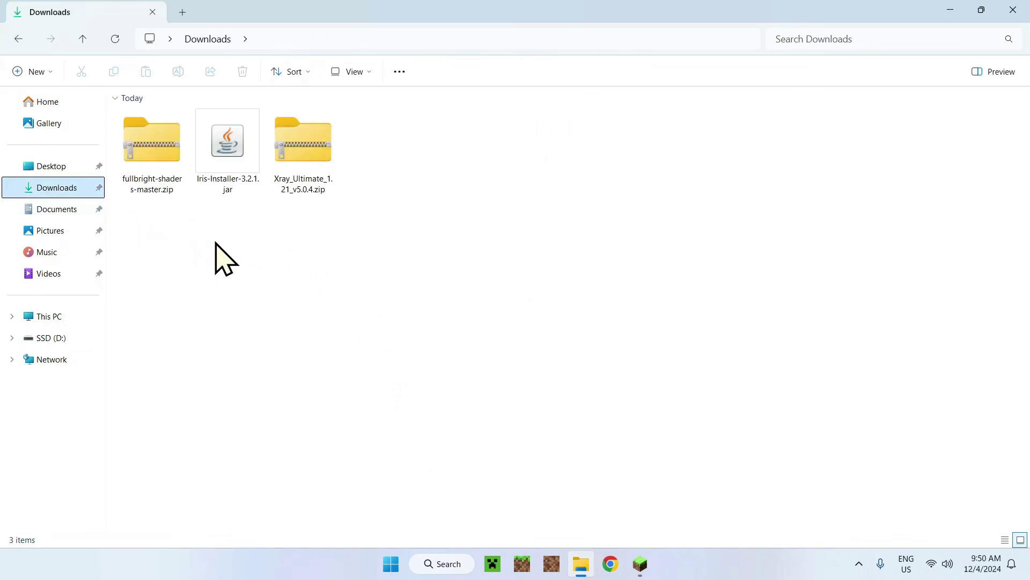
pyautogui.click(301, 184)
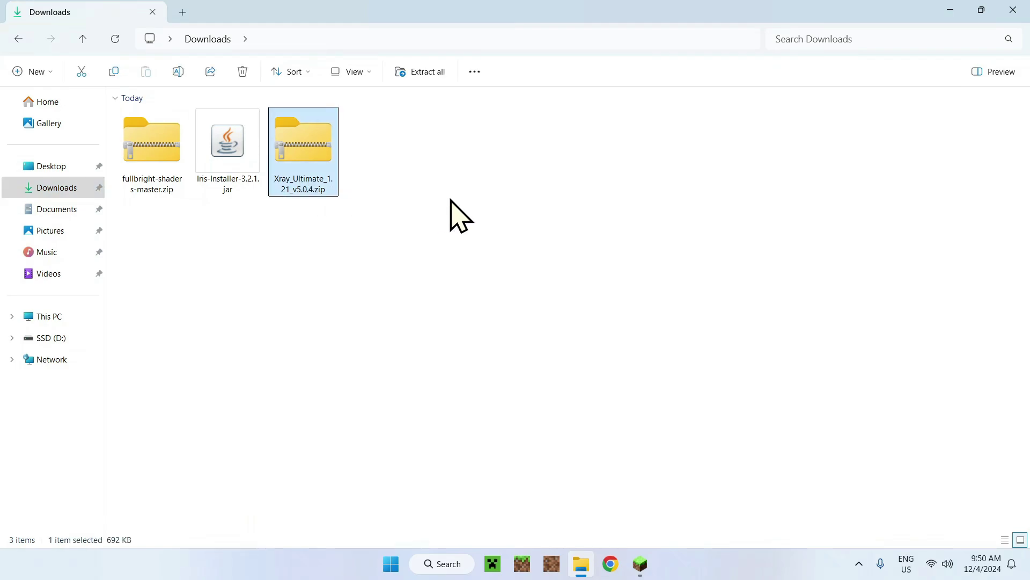
pyautogui.click(112, 73)
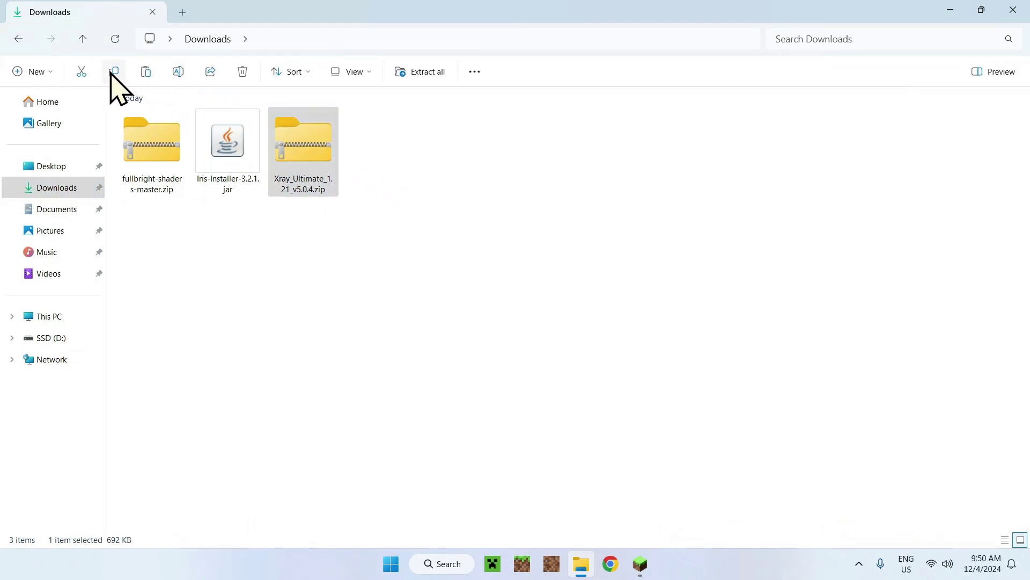
pyautogui.click(19, 40)
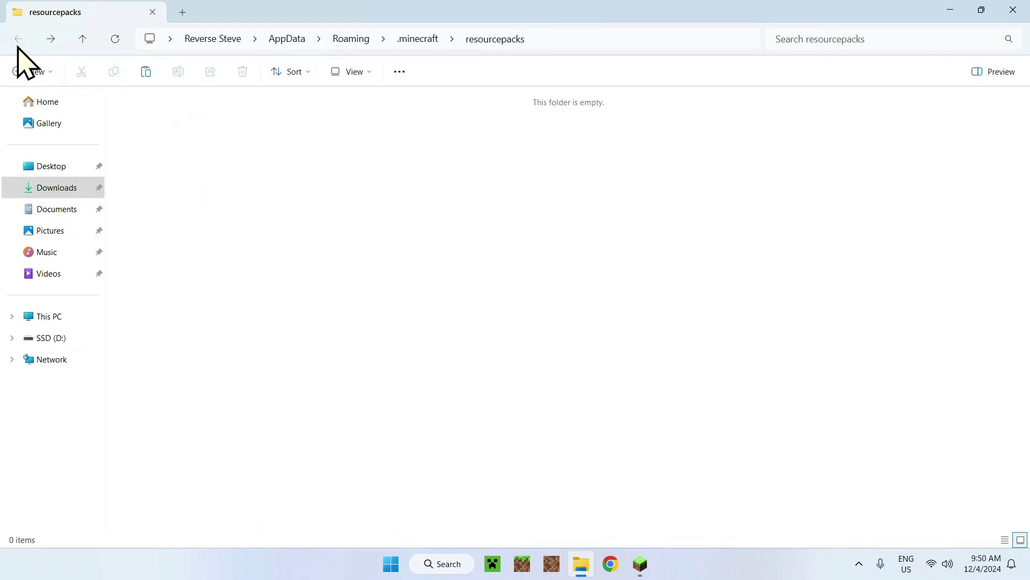
pyautogui.click(143, 76)
pyautogui.click(228, 156)
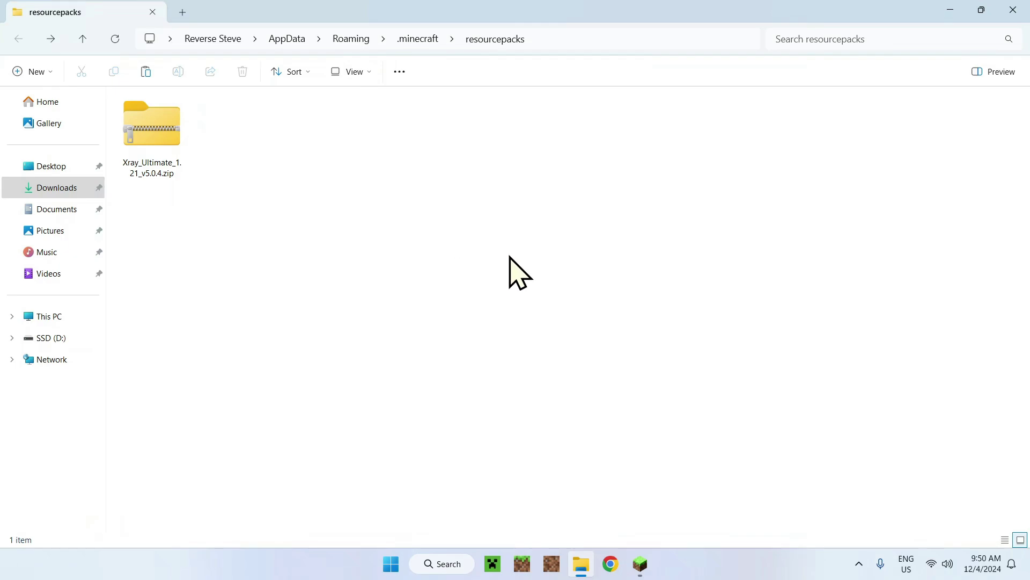
# Switch back to Minecraft, enable the Xray_Ultimate_1.21_v5.0.4.zip resource pack and return to the world.
pyautogui.click(640, 564)
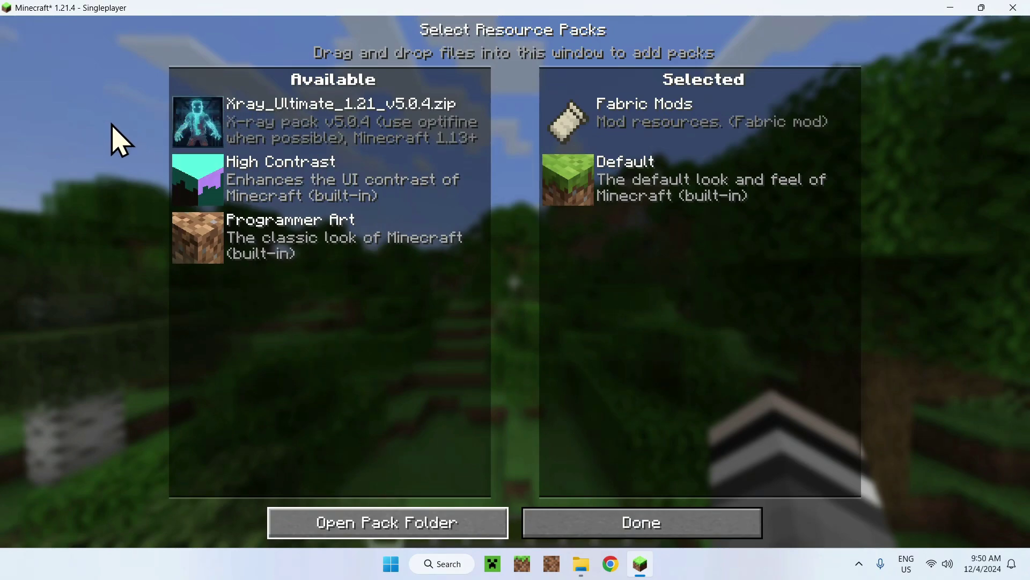
pyautogui.click(197, 122)
pyautogui.click(609, 527)
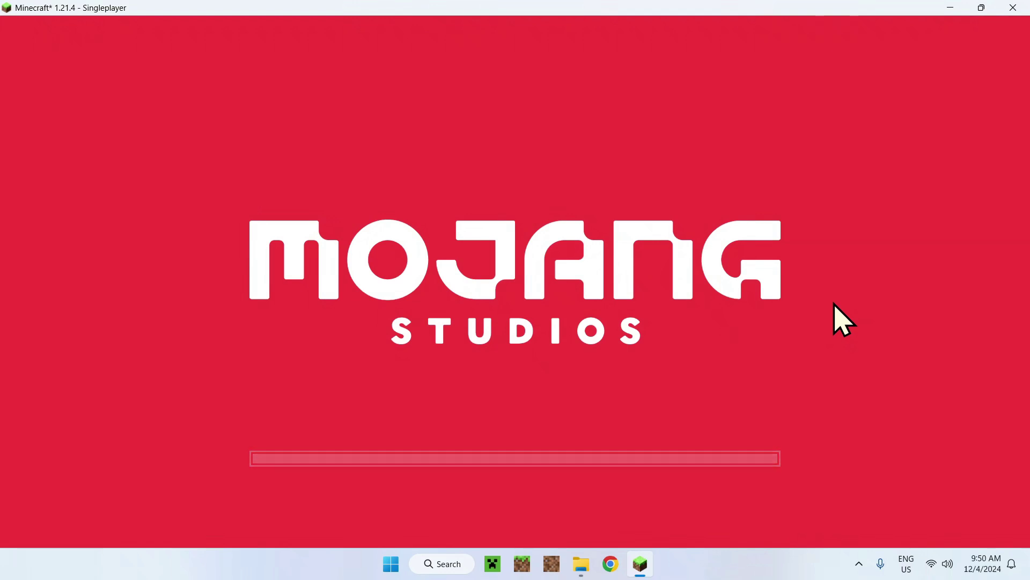
pyautogui.press('Escape')
pyautogui.press('Escape')
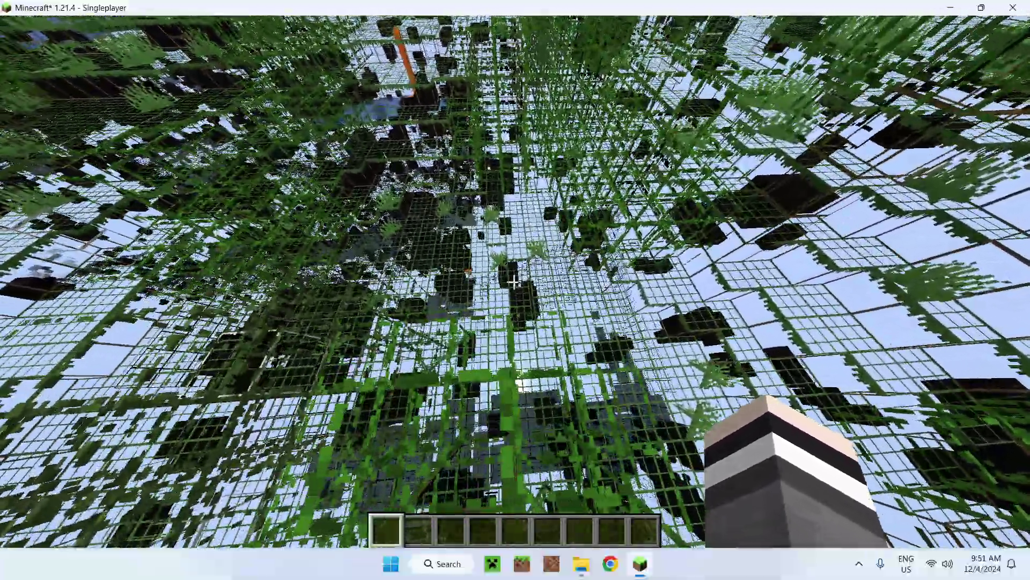
# Fly up and down over the forest to examine the see-through terrain and ores with the X-ray pack.
pyautogui.press('space')
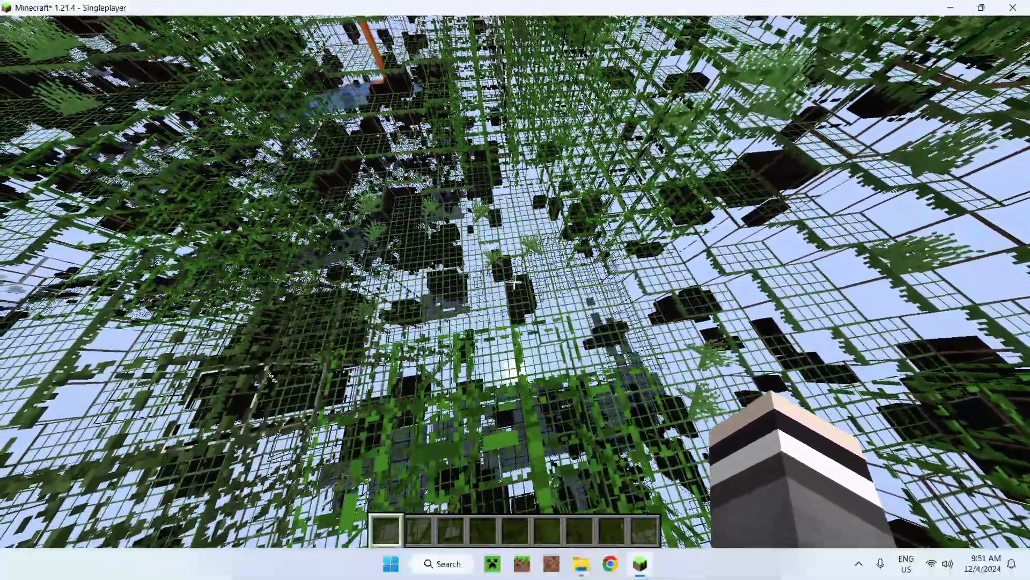
pyautogui.press('space')
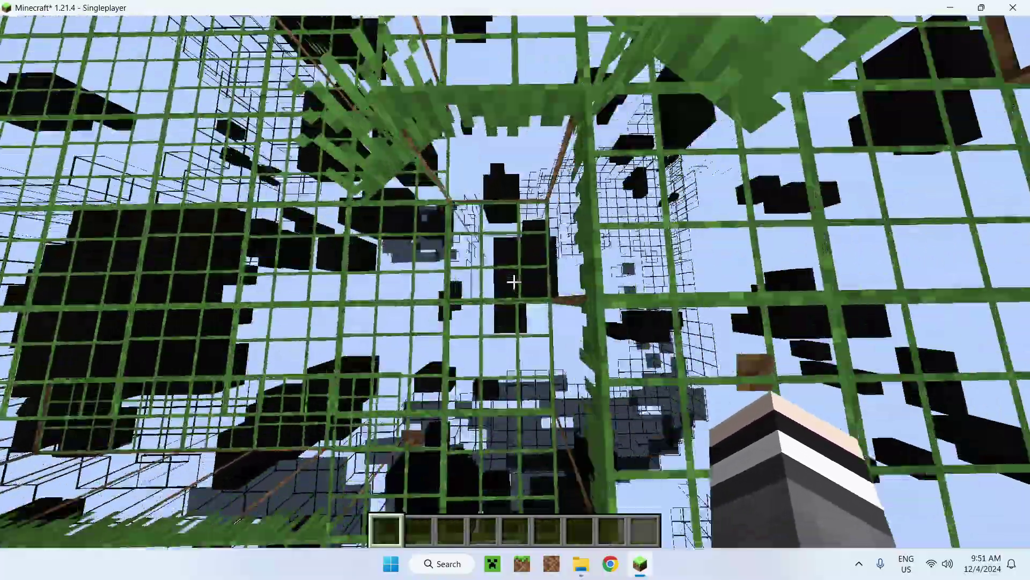
pyautogui.press('space')
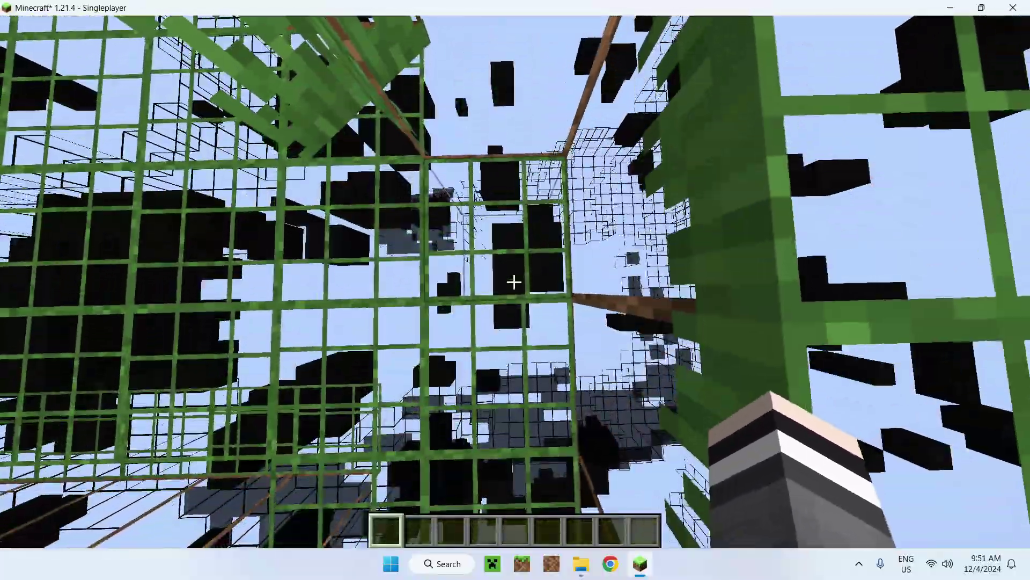
pyautogui.press('shift')
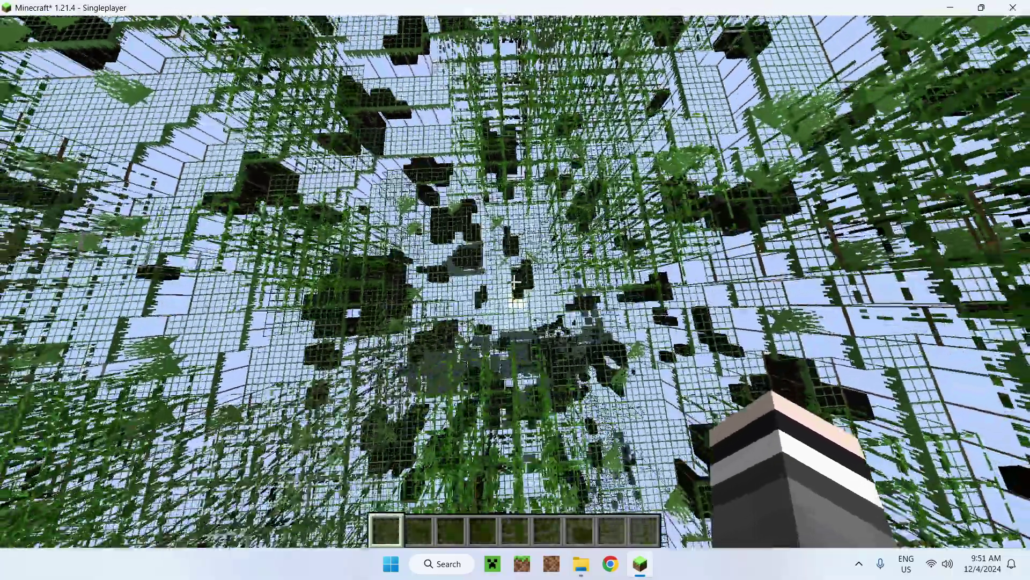
pyautogui.moveTo(515, 289)
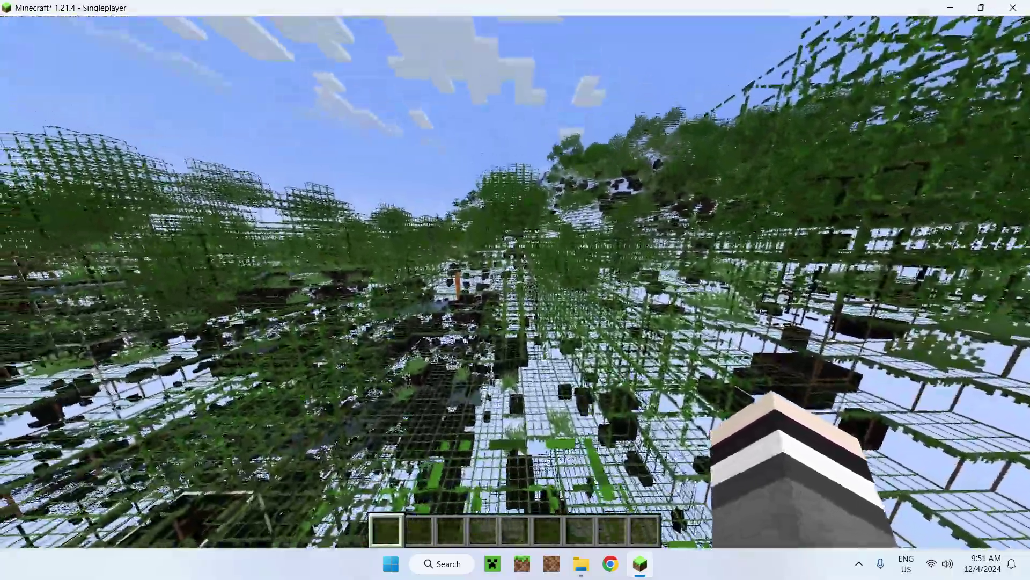
# Remove the Xray Ultimate pack from the selected resource packs, apply the change and return to the world.
pyautogui.press('Escape')
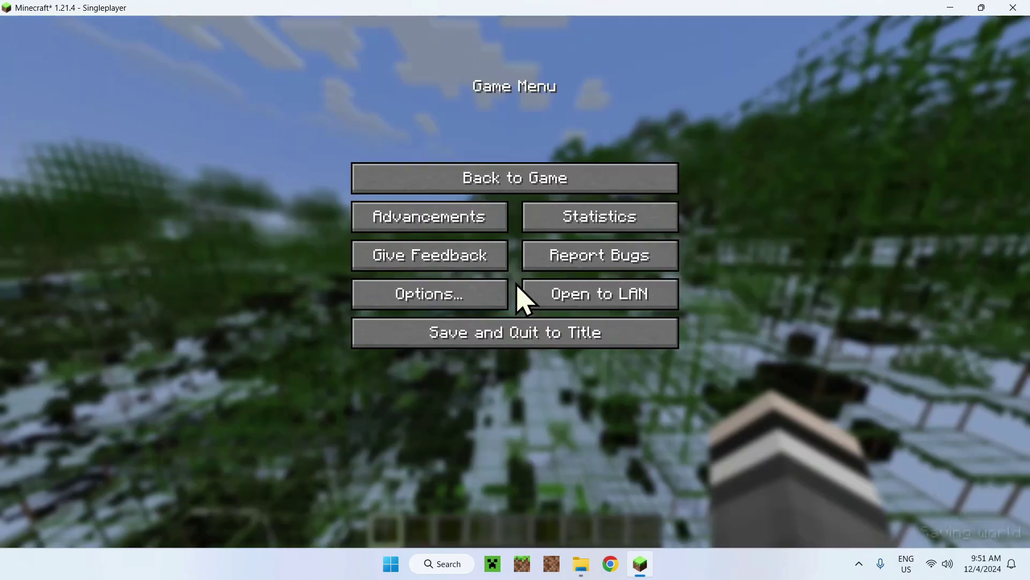
pyautogui.click(472, 295)
pyautogui.click(486, 278)
pyautogui.click(553, 143)
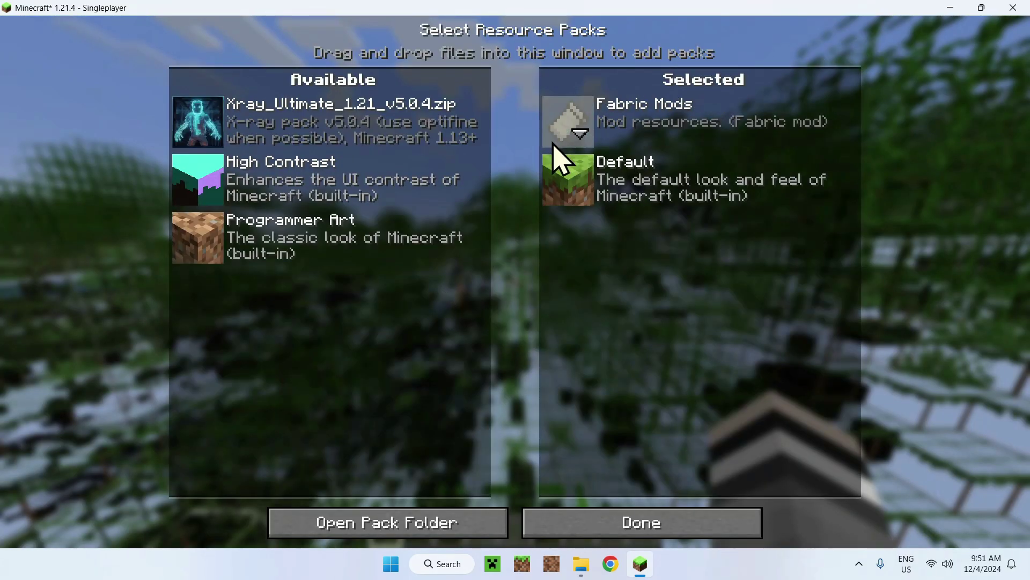
pyautogui.click(663, 534)
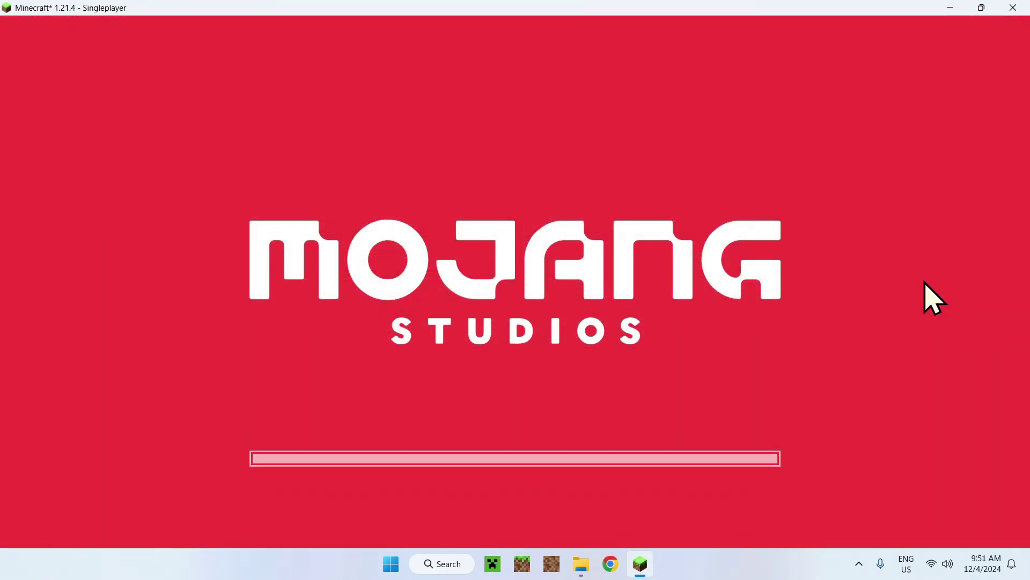
pyautogui.press('Escape')
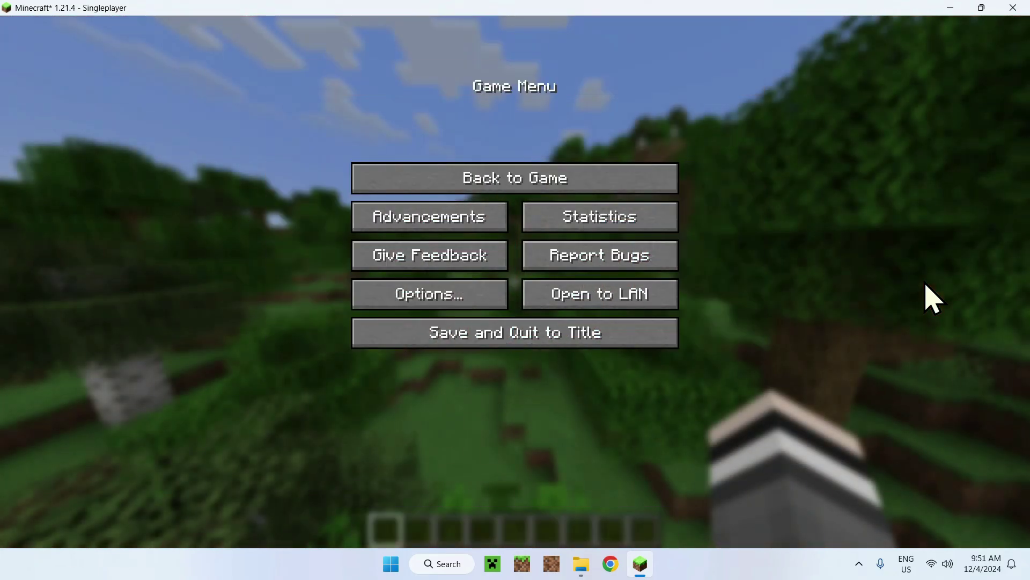
pyautogui.press('Escape')
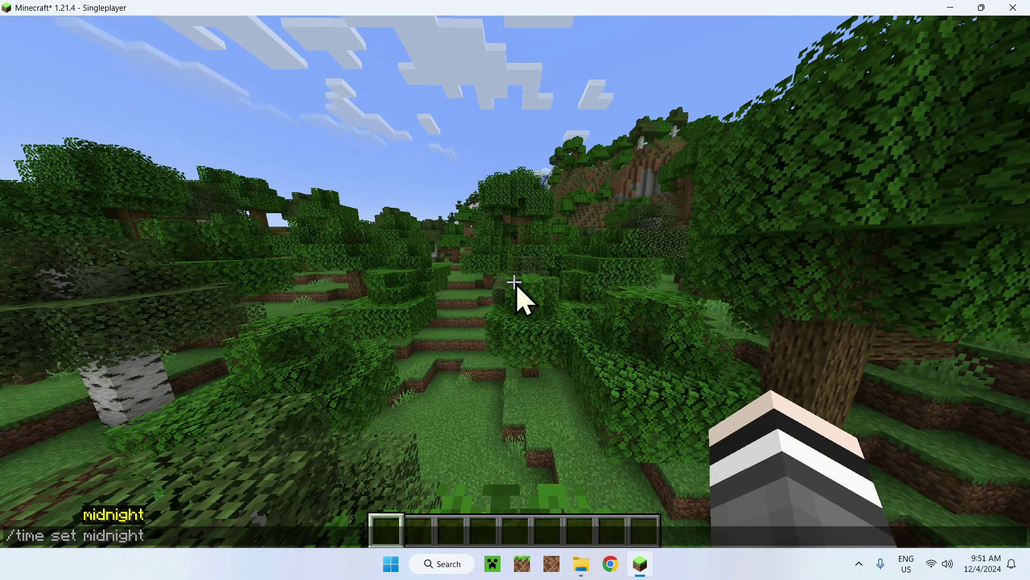
# Set the world time with /time set midnight and move forward to view the dark surroundings.
pyautogui.press('Return')
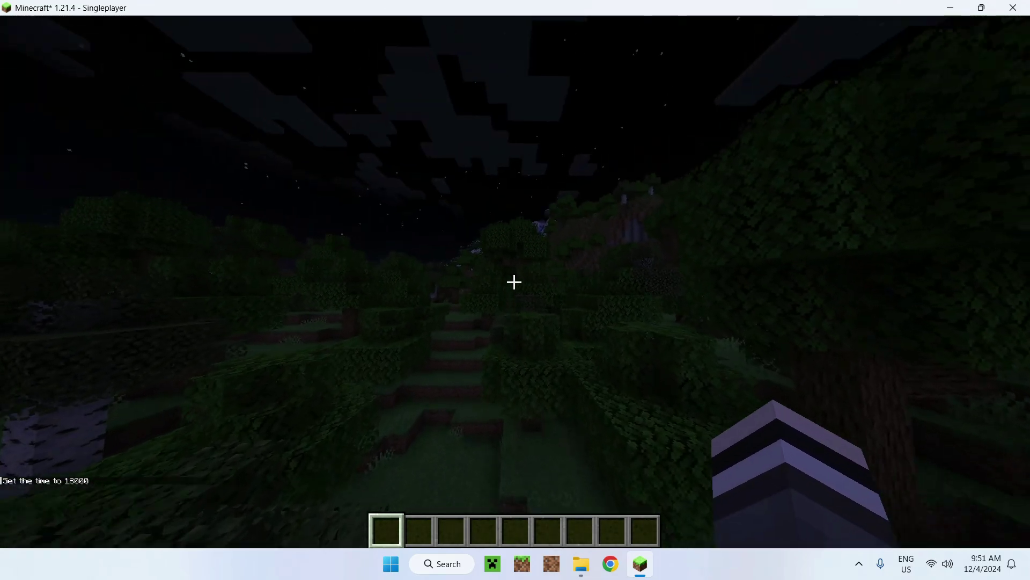
pyautogui.press('w')
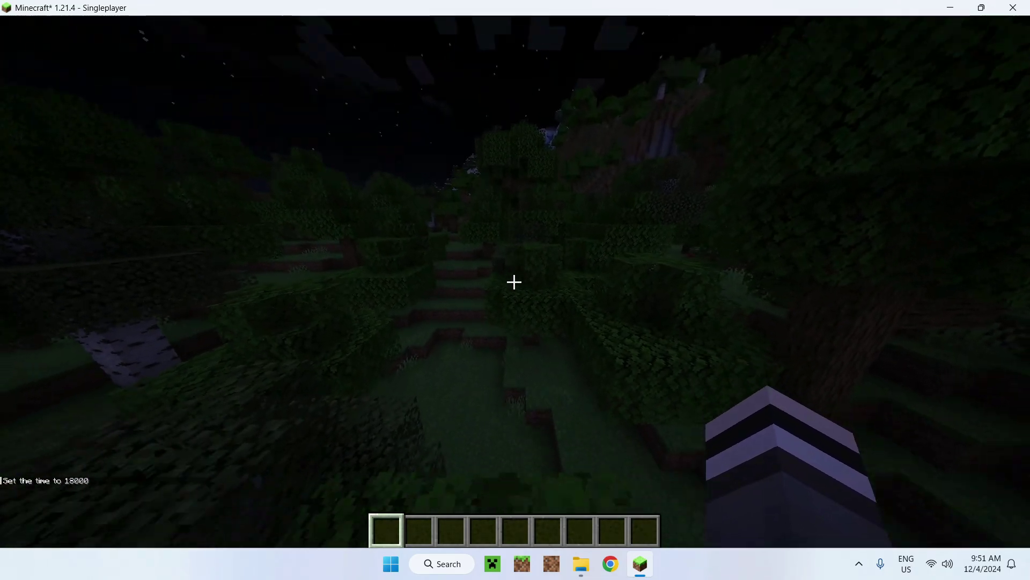
pyautogui.press('w')
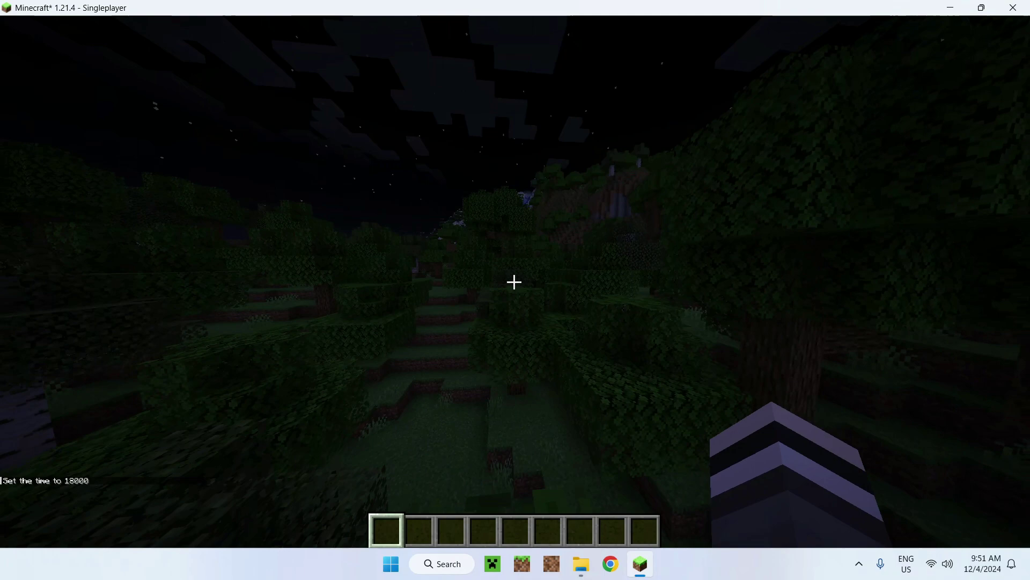
pyautogui.press('w')
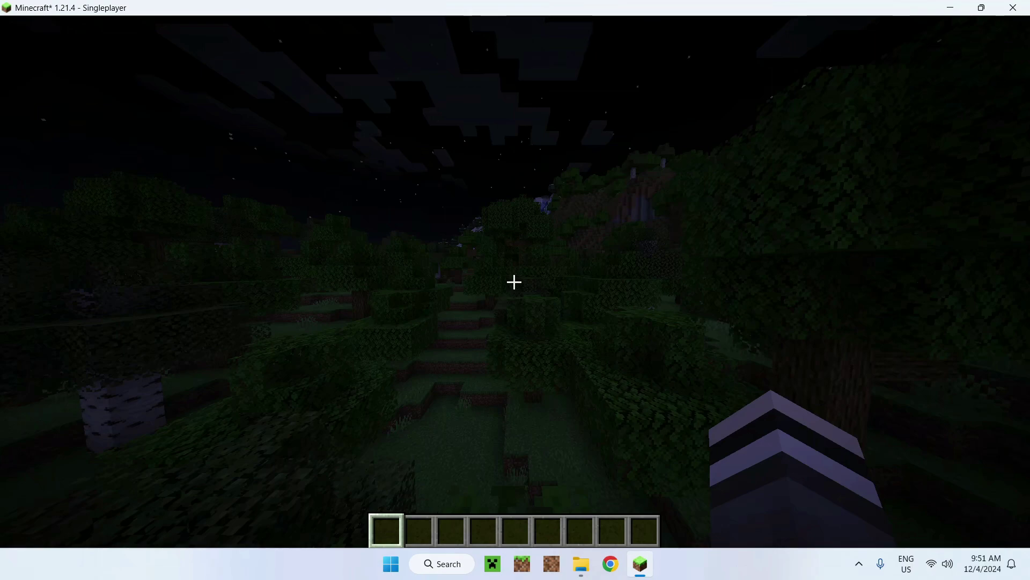
# Open the shader pack folder from the Iris shader pack selection in the video settings.
pyautogui.press('Escape')
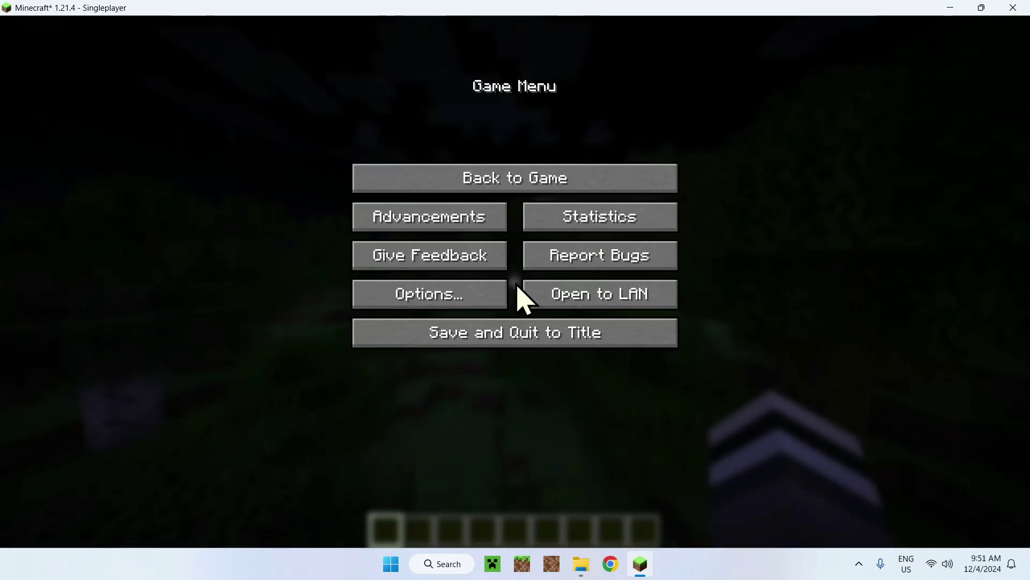
pyautogui.click(495, 293)
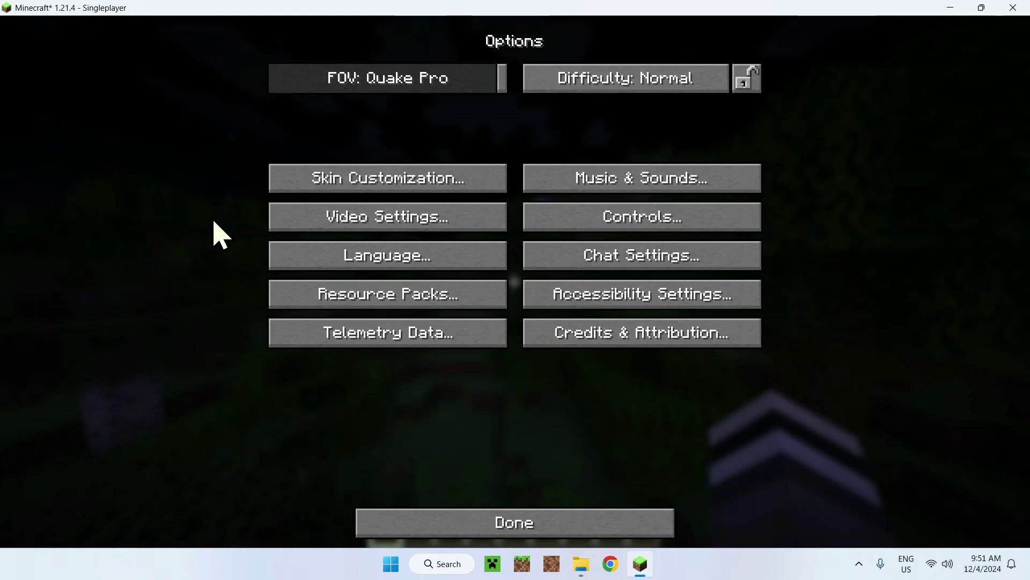
pyautogui.click(382, 226)
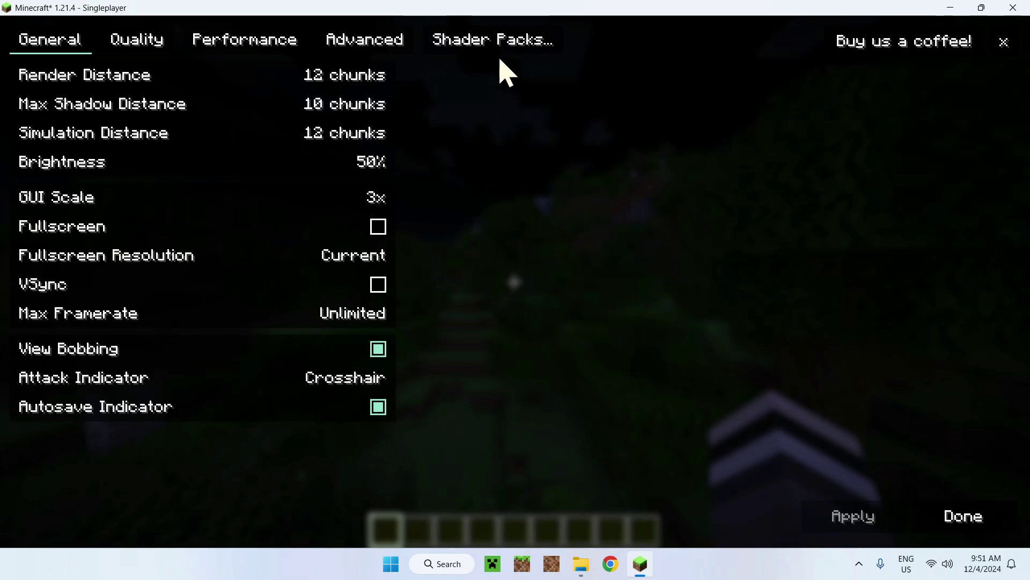
pyautogui.click(493, 41)
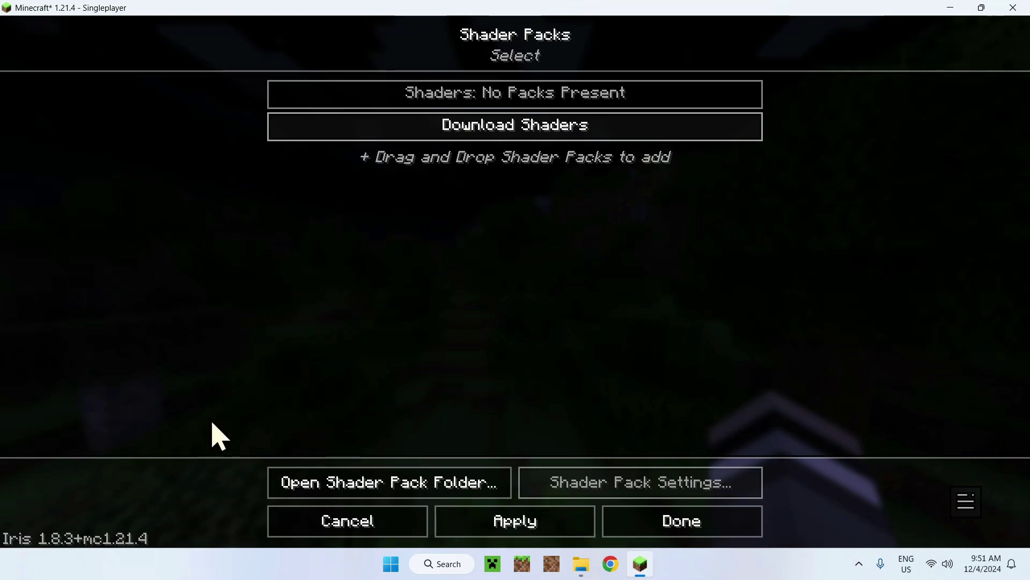
pyautogui.click(389, 486)
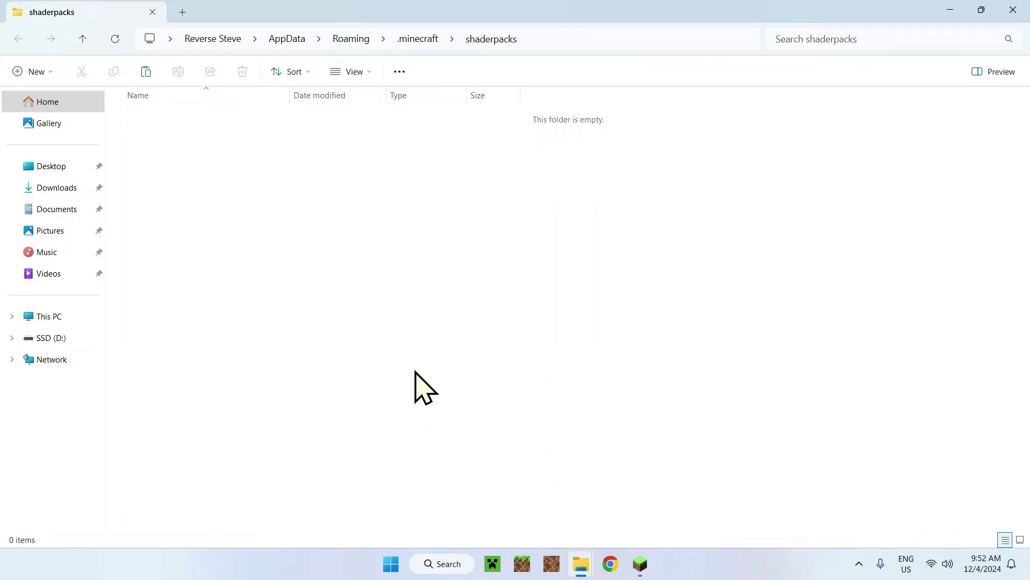
# Copy fullbright-shaders-master.zip from Downloads into the shaderpacks folder and close the File Explorer window.
pyautogui.click(47, 185)
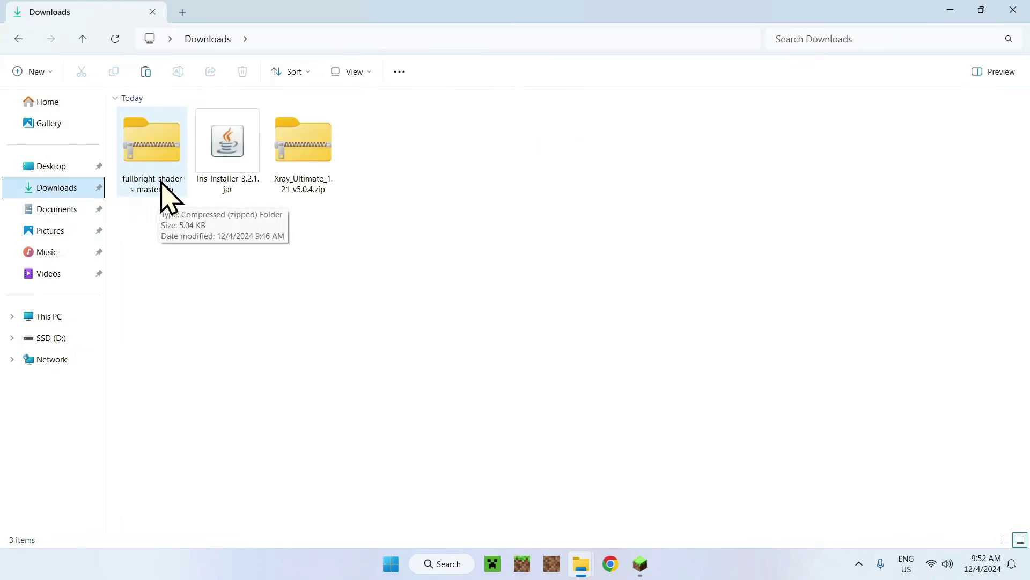
pyautogui.click(146, 184)
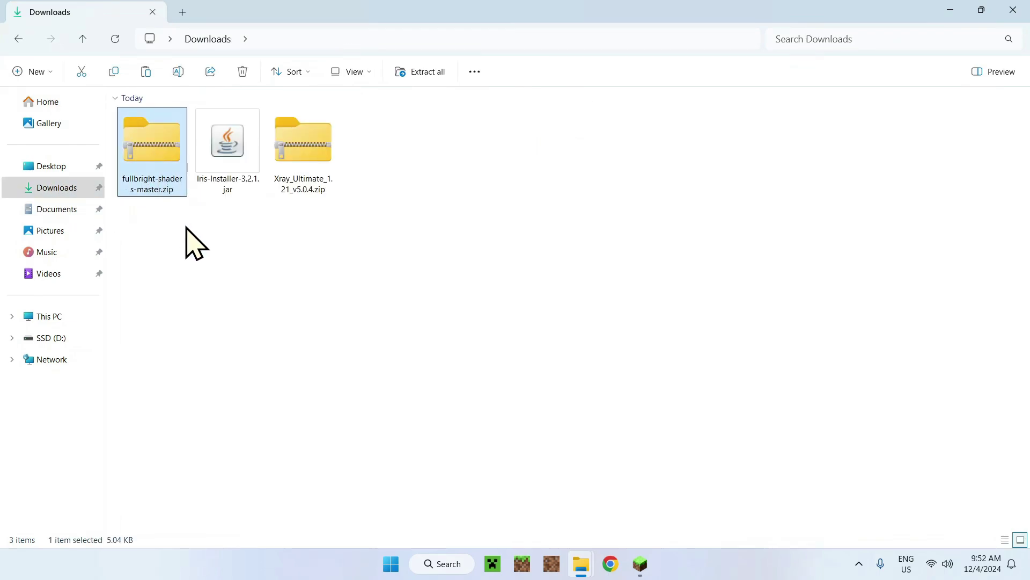
pyautogui.click(118, 76)
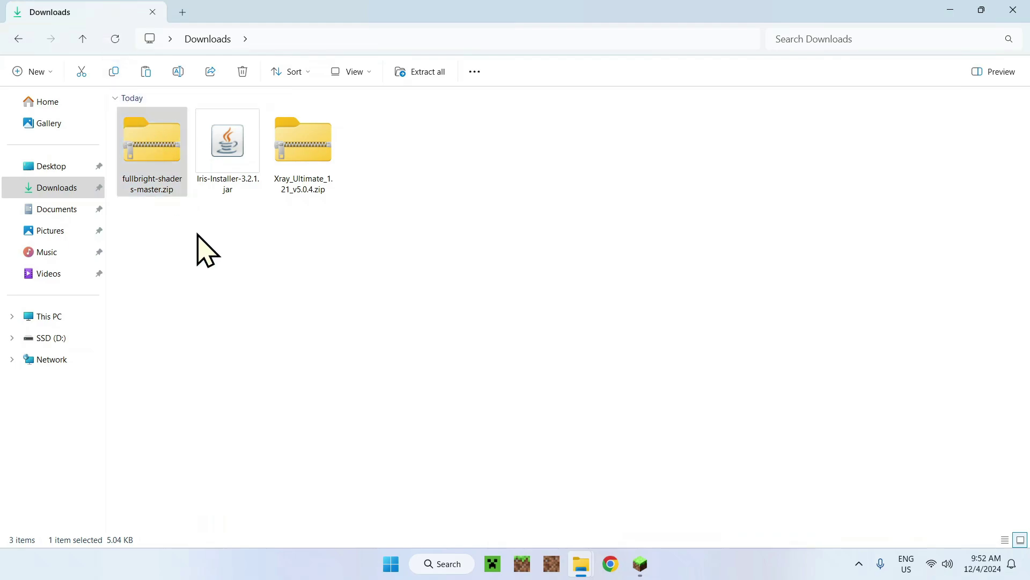
pyautogui.click(17, 40)
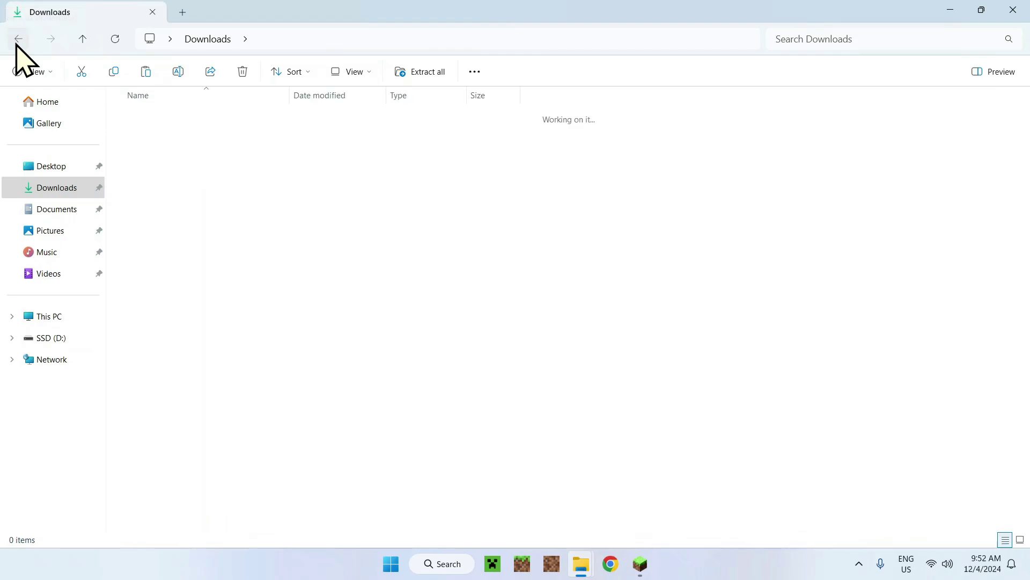
pyautogui.click(143, 74)
pyautogui.click(252, 196)
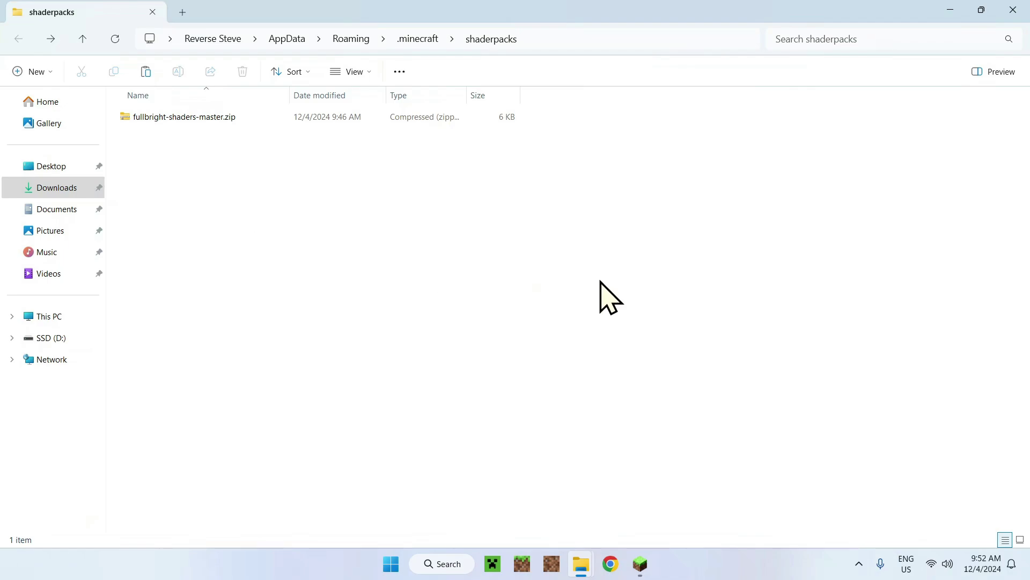
pyautogui.click(1013, 11)
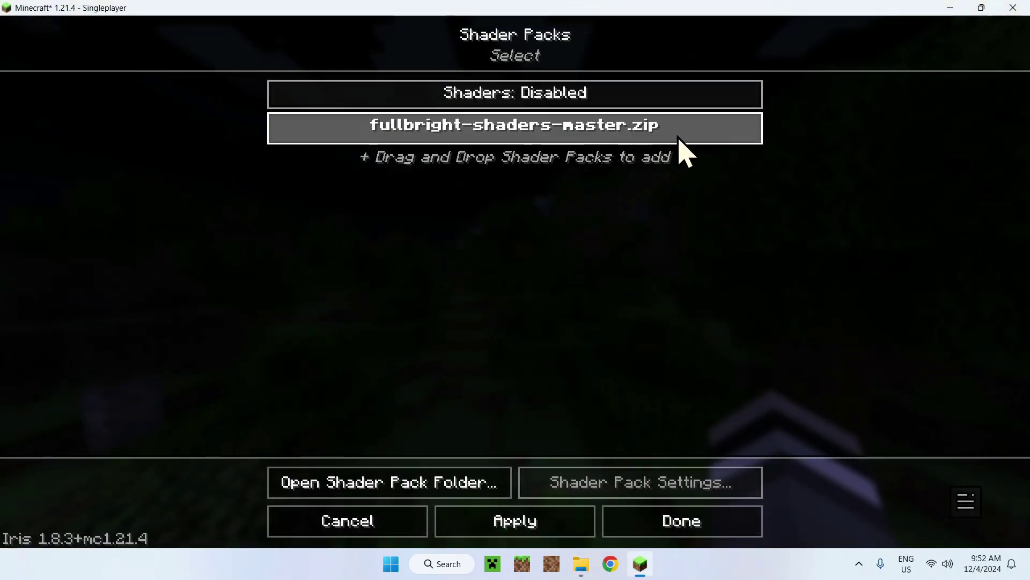
# Enable the fullbright-shaders-master.zip shader pack, return to the world and move forward through the forest.
pyautogui.click(509, 128)
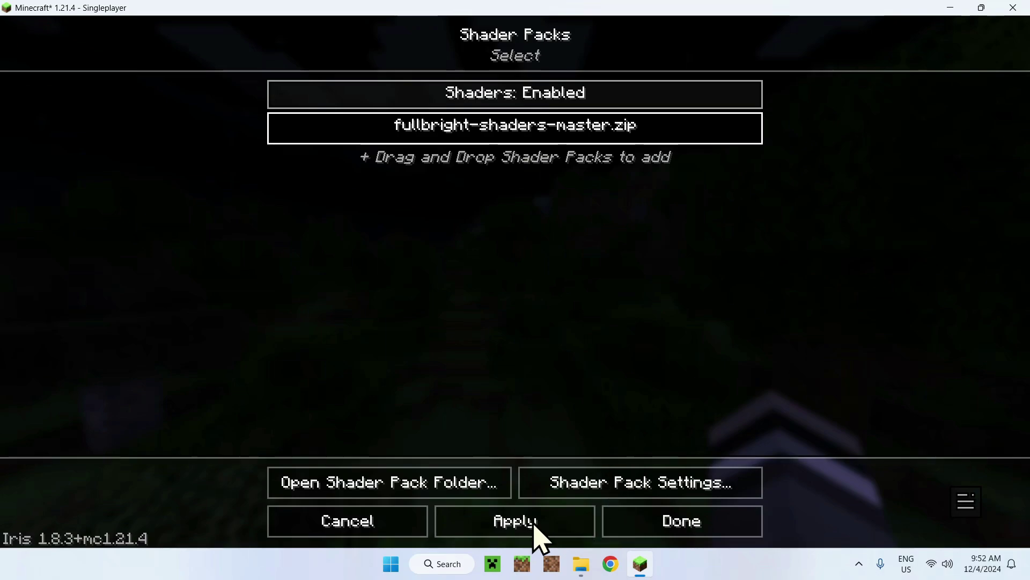
pyautogui.click(640, 530)
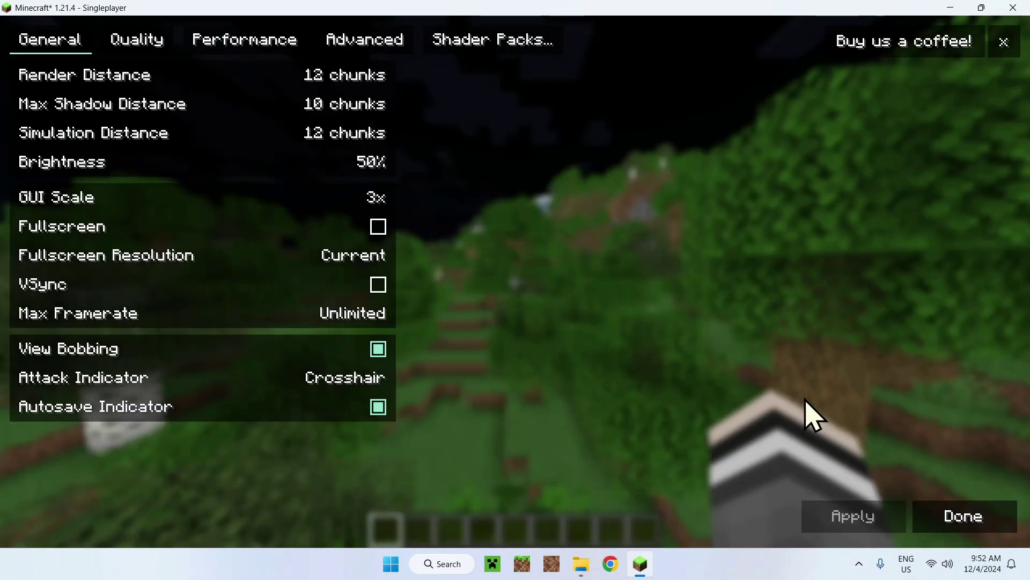
pyautogui.press('Escape')
pyautogui.press('Escape')
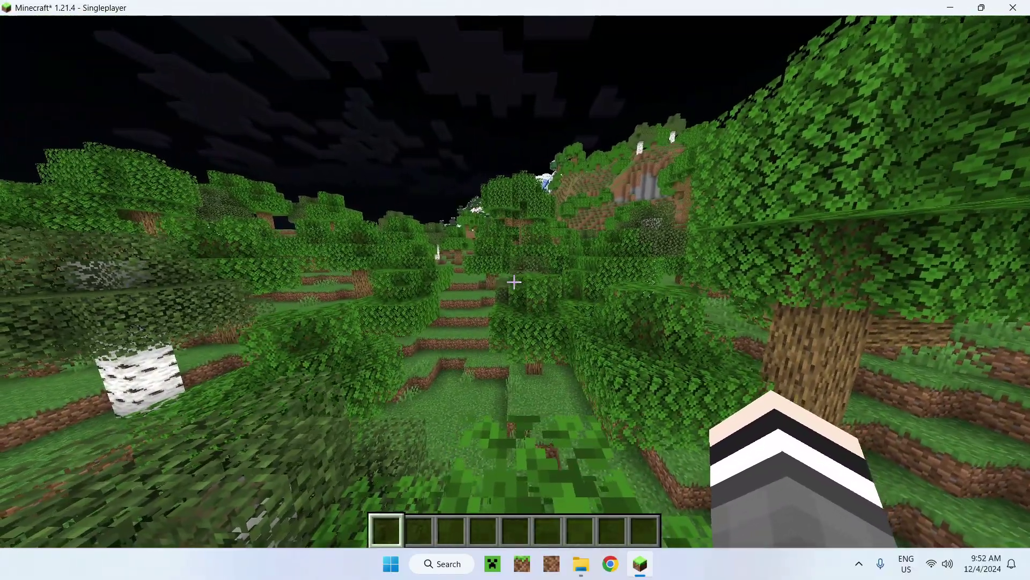
pyautogui.press('w')
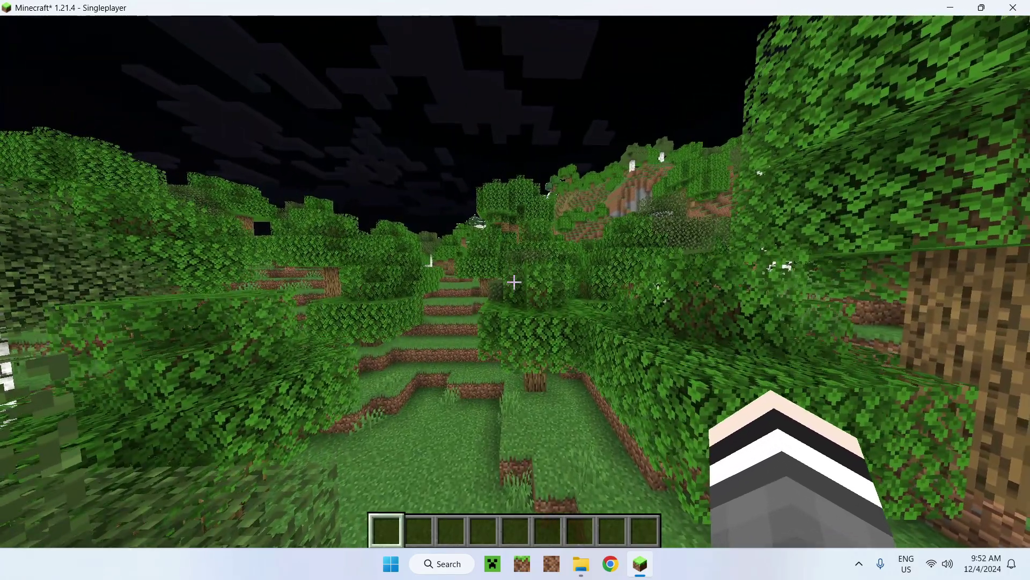
# Save and quit to the title screen, and load a singleplayer world from the world list.
pyautogui.press('Escape')
pyautogui.click(501, 338)
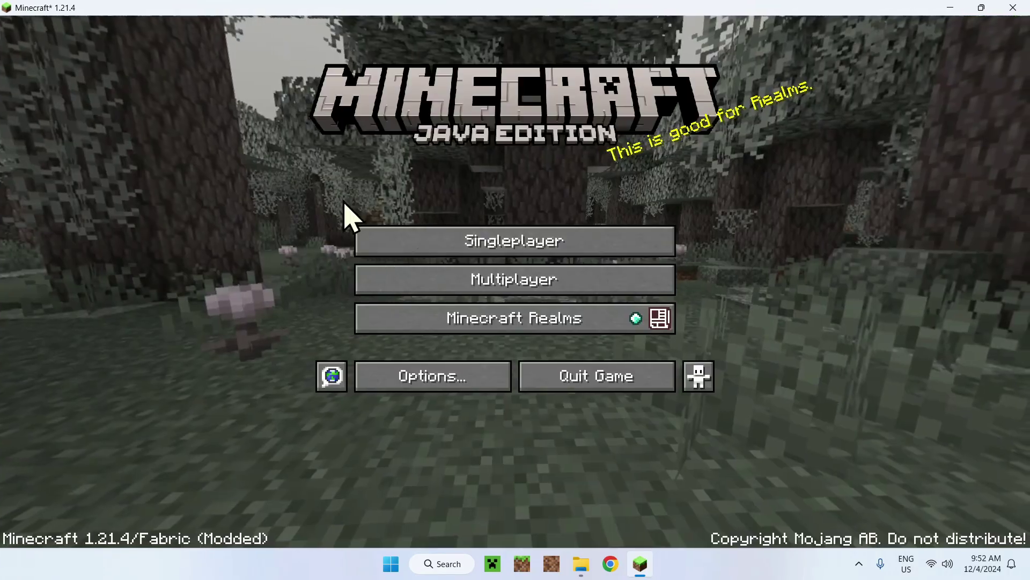
pyautogui.click(365, 239)
pyautogui.click(333, 179)
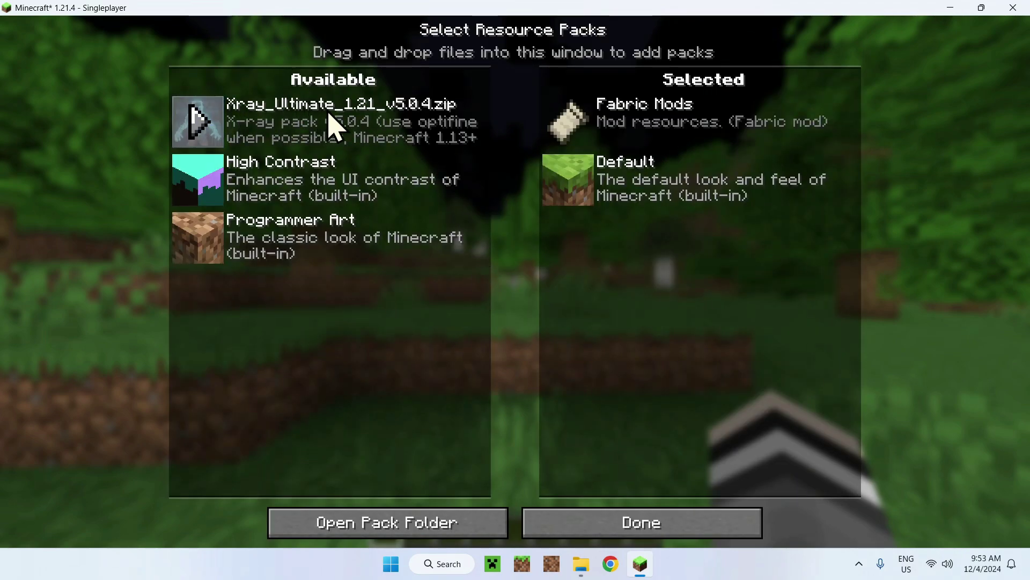
# Enable the Xray_Ultimate_1.21_v5.0.4.zip resource pack, apply the change and return to the world.
pyautogui.click(207, 129)
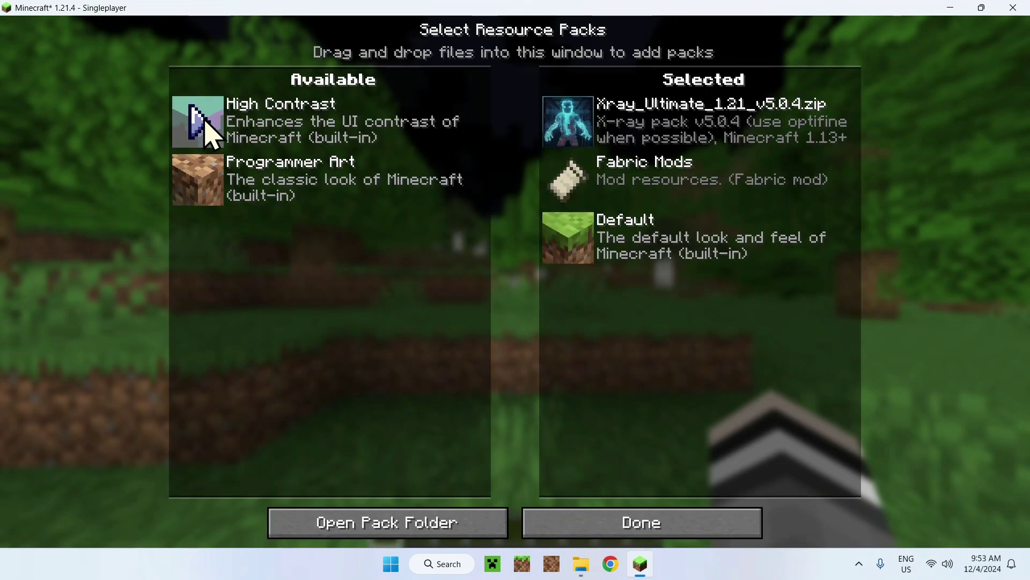
pyautogui.click(624, 525)
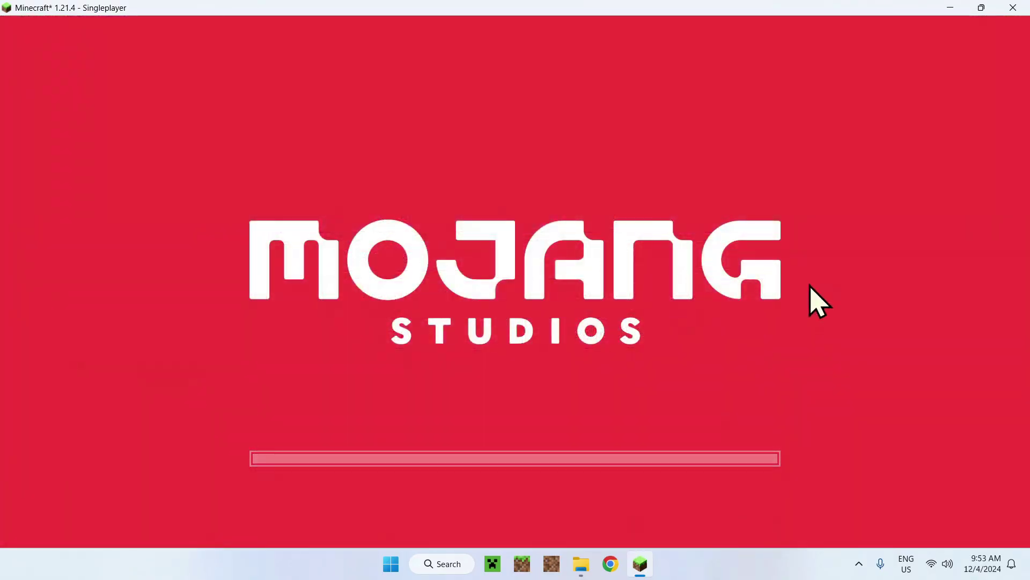
pyautogui.press('Escape')
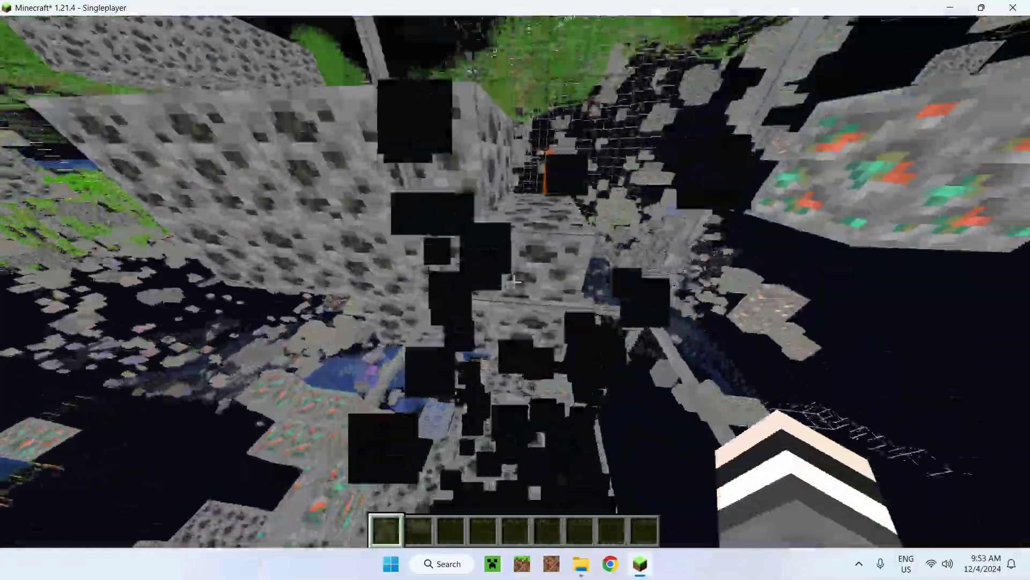
# Dig down through the underground blocks to the diamond ore, switching to the empty third hotbar slot on the way.
pyautogui.click(515, 282)
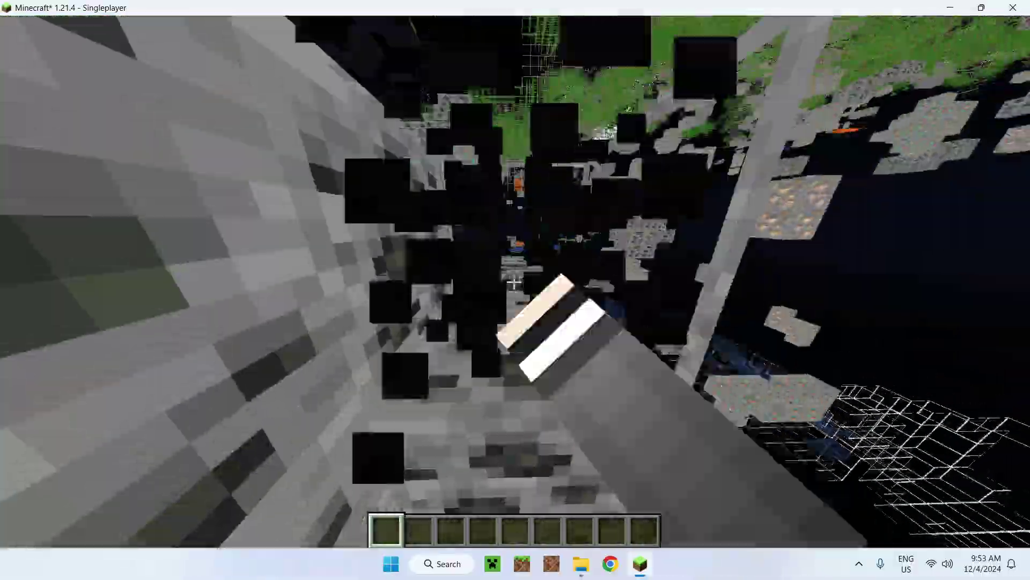
pyautogui.click(514, 282)
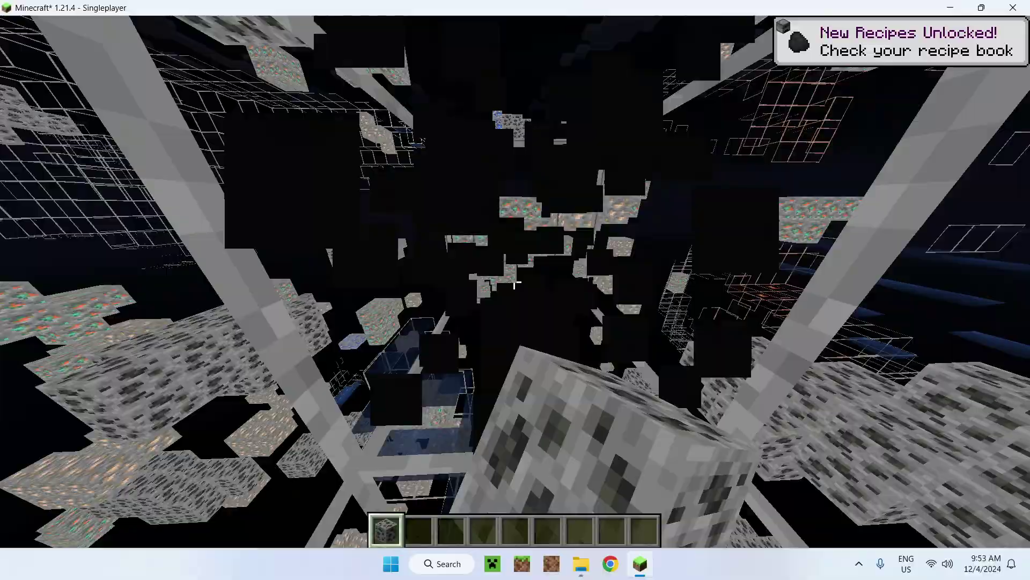
pyautogui.press('3')
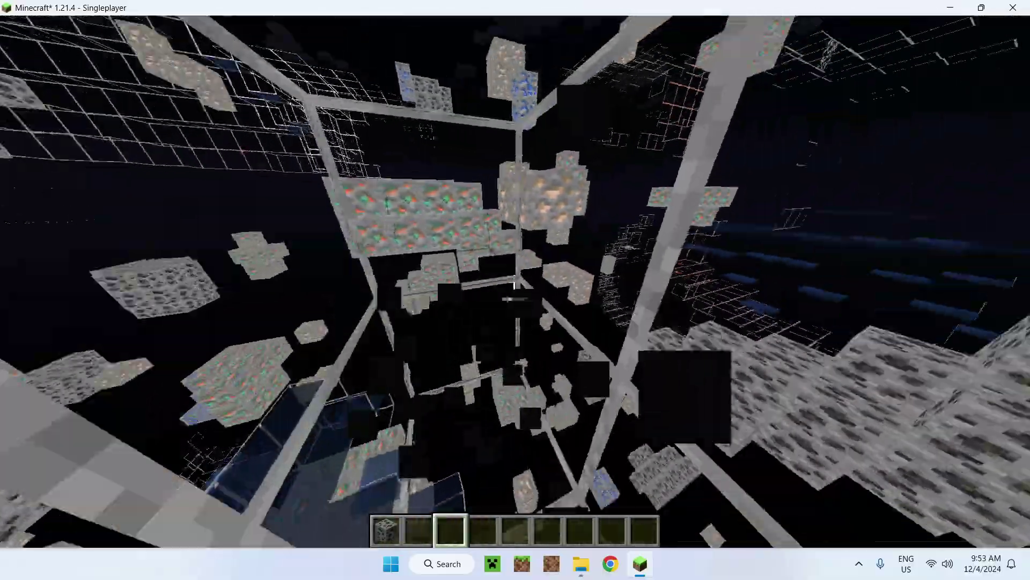
pyautogui.click(514, 282)
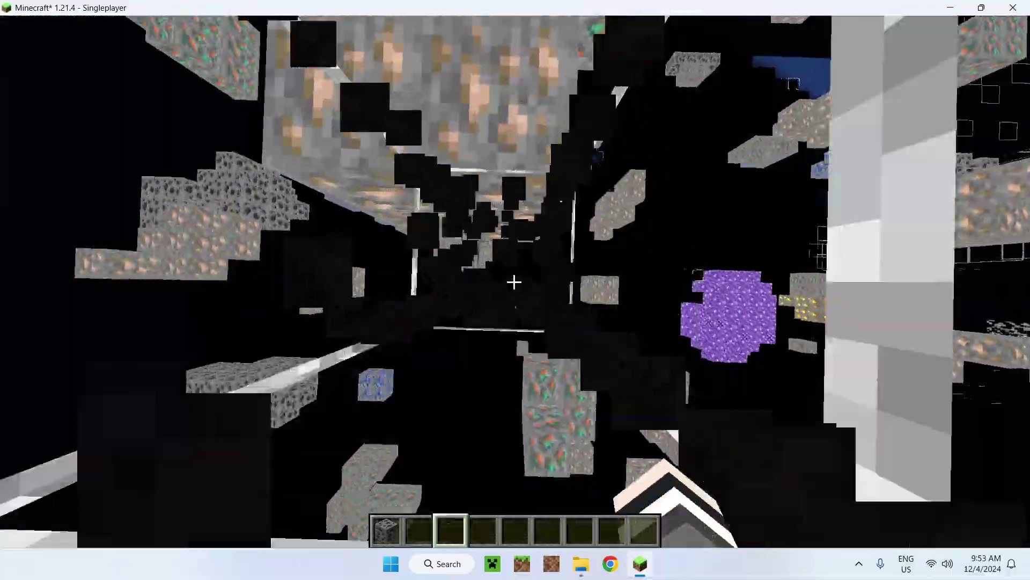
pyautogui.click(514, 282)
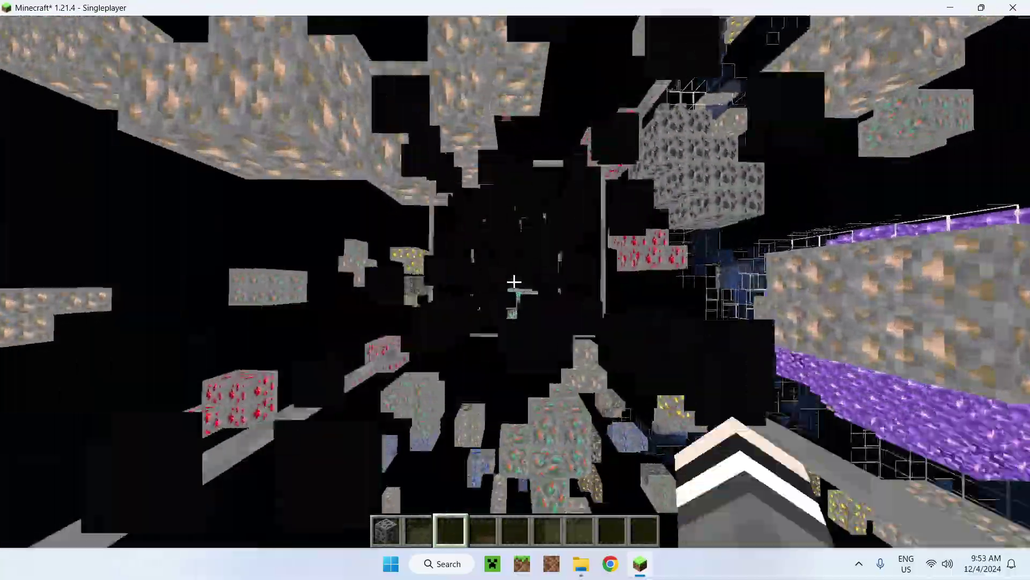
pyautogui.click(514, 281)
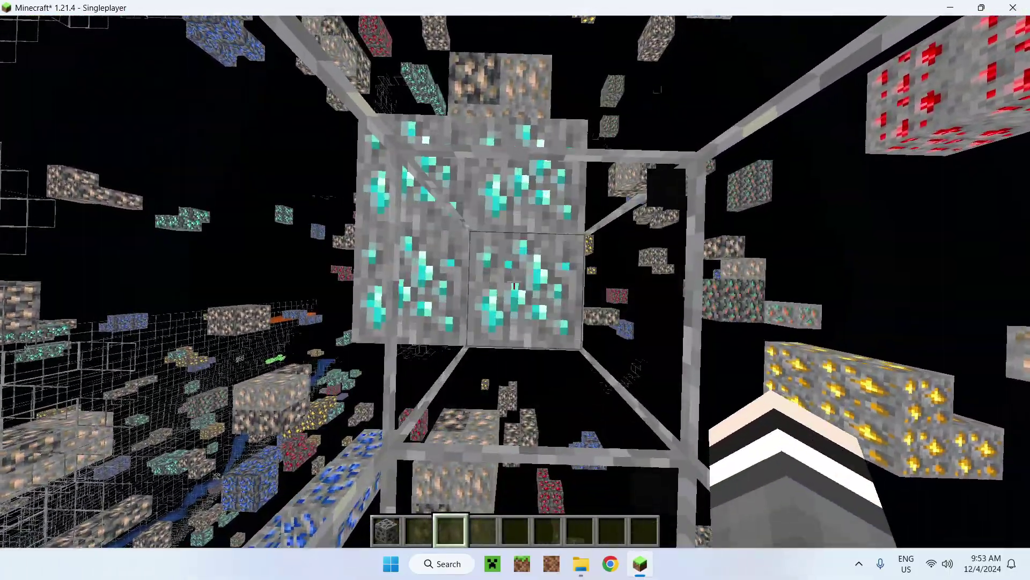
# Pick the diamond ore block into the second hotbar slot and hold it.
pyautogui.middleClick(514, 284)
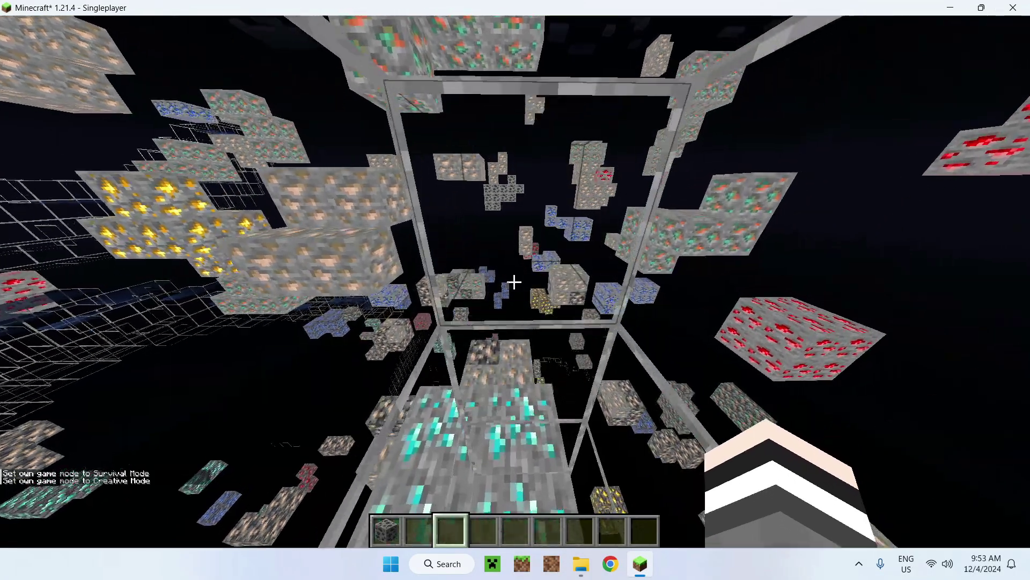
pyautogui.middleClick(514, 282)
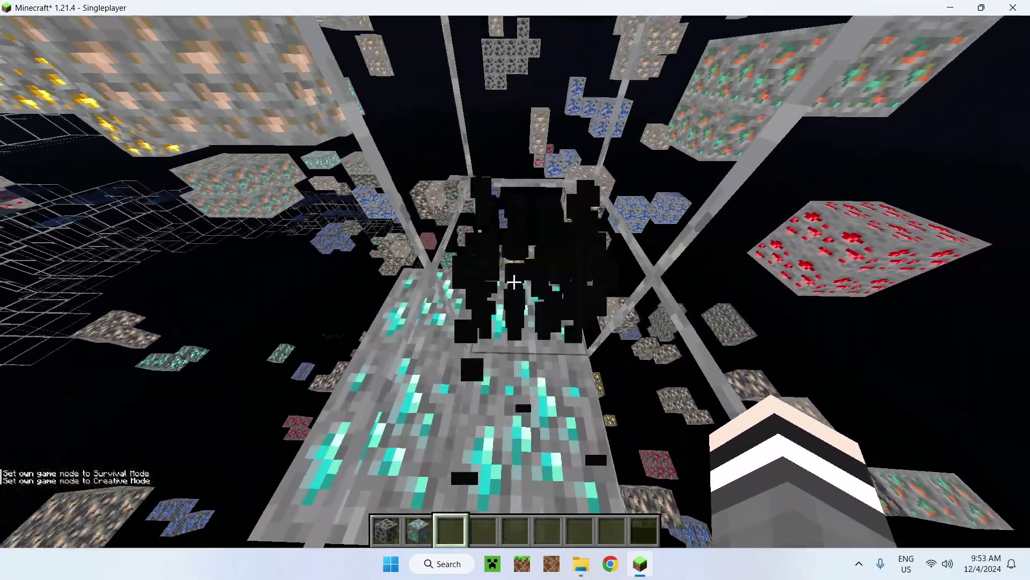
pyautogui.scroll(1, 514, 282)
pyautogui.scroll(1, 514, 282)
pyautogui.scroll(-1, 514, 282)
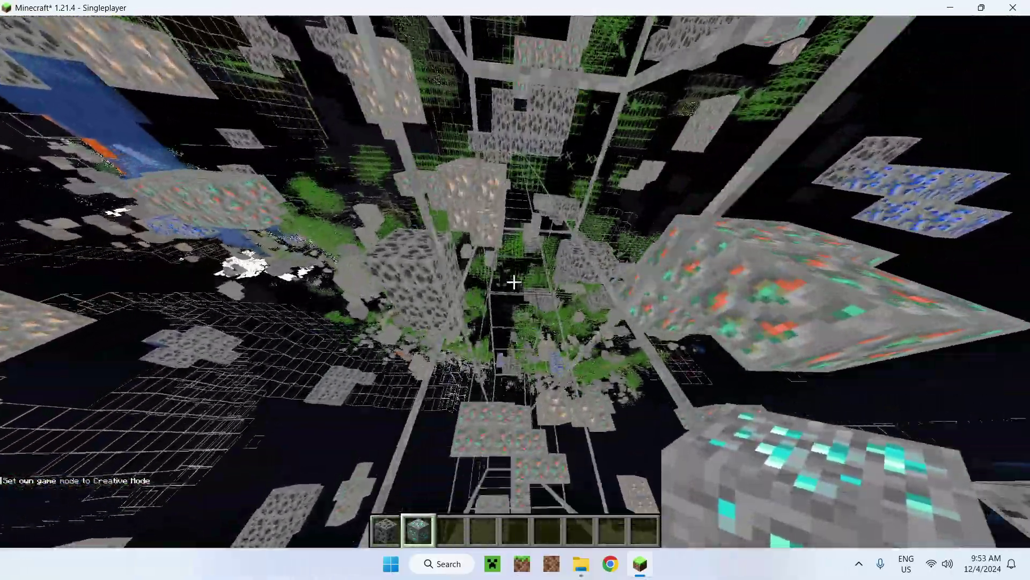
# Switch to the empty fourth hotbar slot and view the character above the see-through terrain in third person.
pyautogui.scroll(-2, 514, 282)
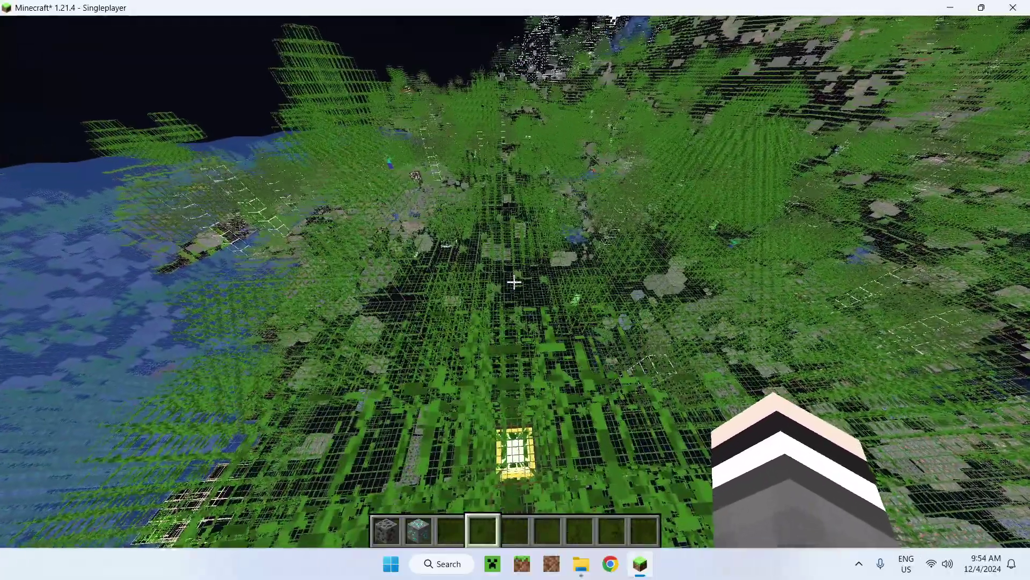
pyautogui.press('F5')
pyautogui.press('F5')
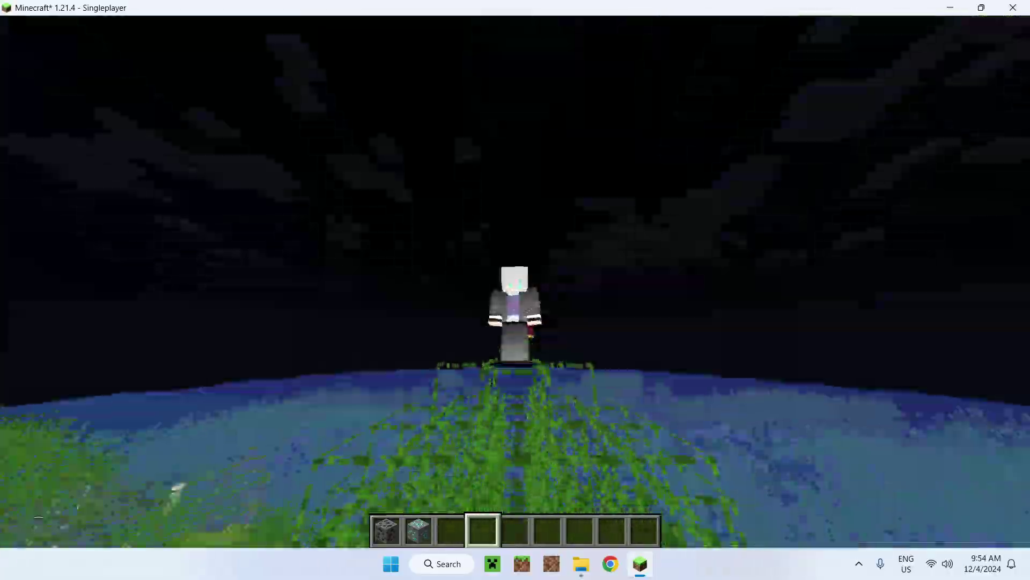